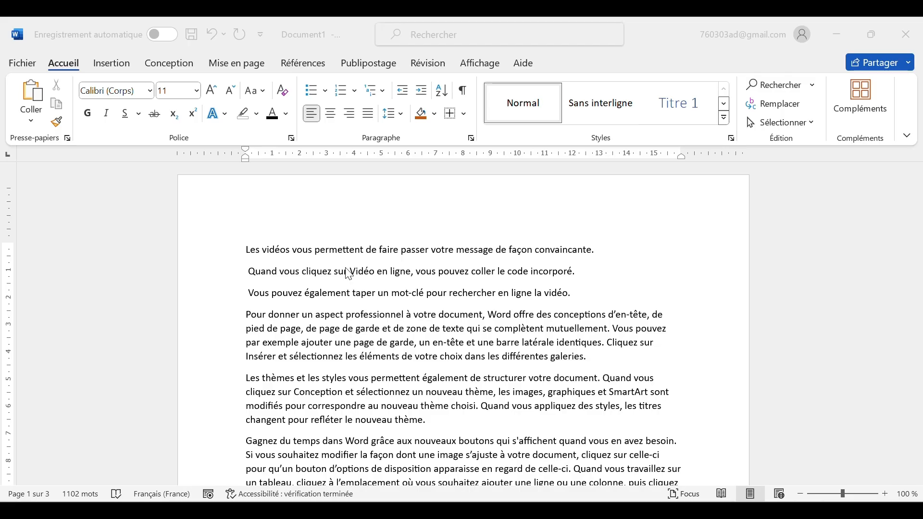
- Turn the first three lines of the document into a bulleted list using the multicoloured cross bullet
left_click(247, 250)
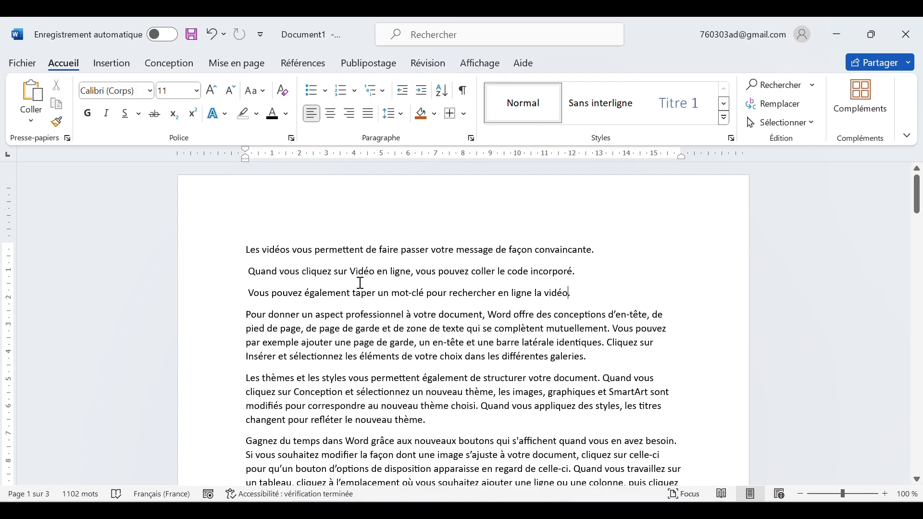
left_click_drag(245, 249, 571, 294)
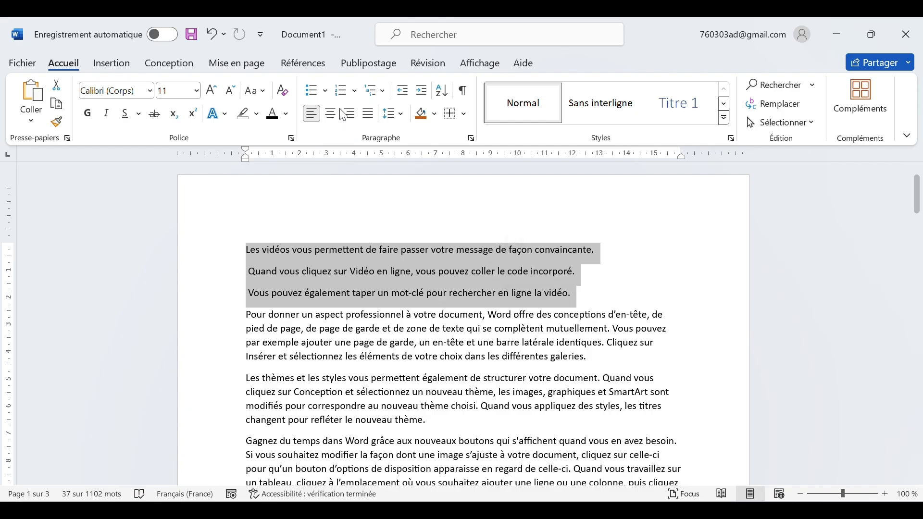
left_click(312, 93)
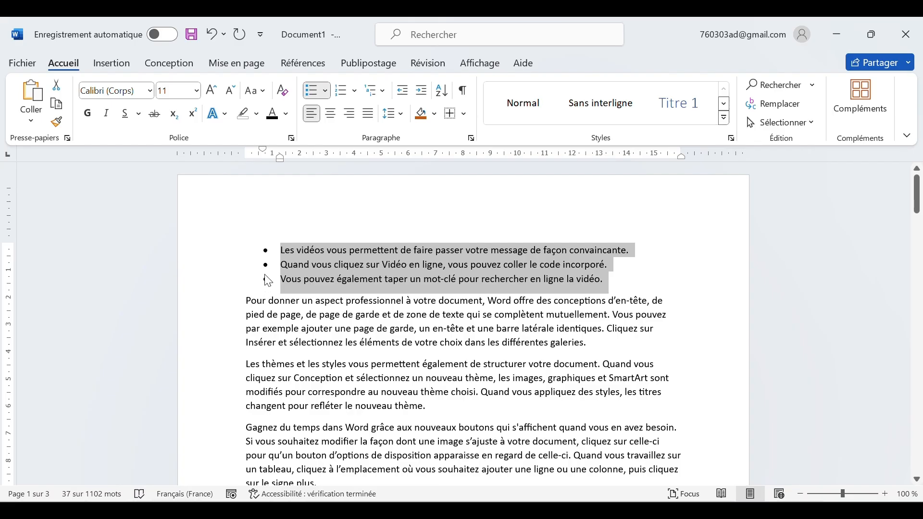
left_click(325, 96)
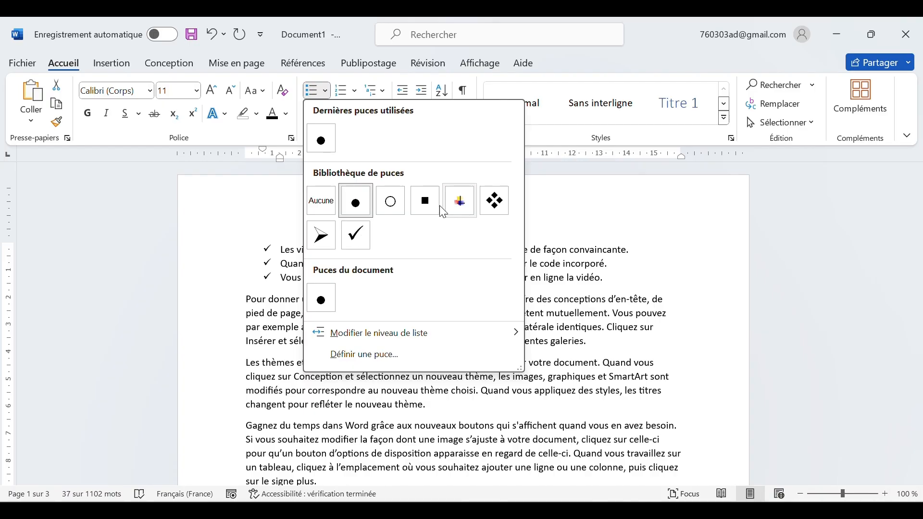
left_click(454, 205)
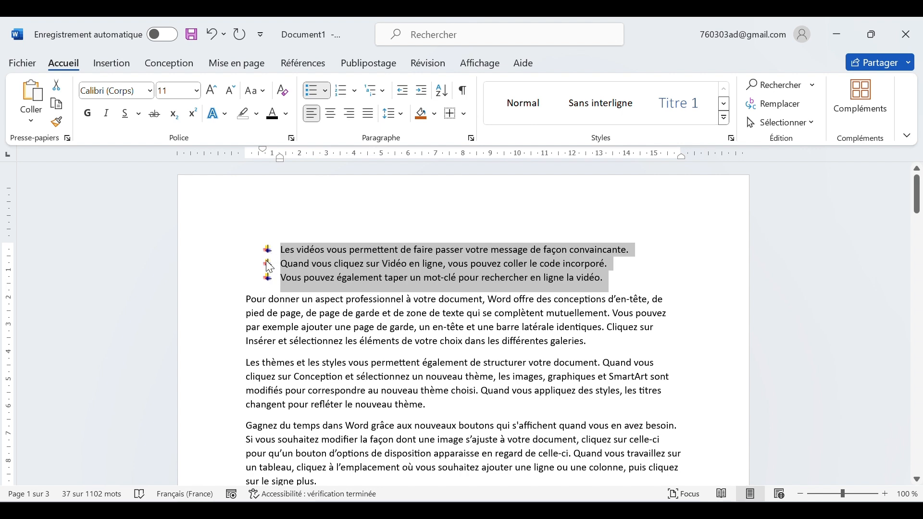
- Convert the three list lines at the start of the document to a numbered list in the a., b., c. format
scroll(269, 267, "down", 1)
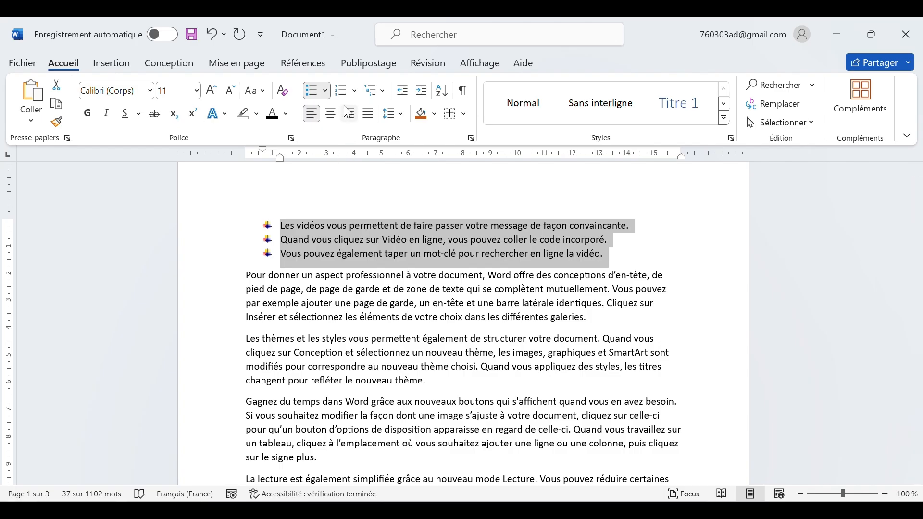
left_click(343, 90)
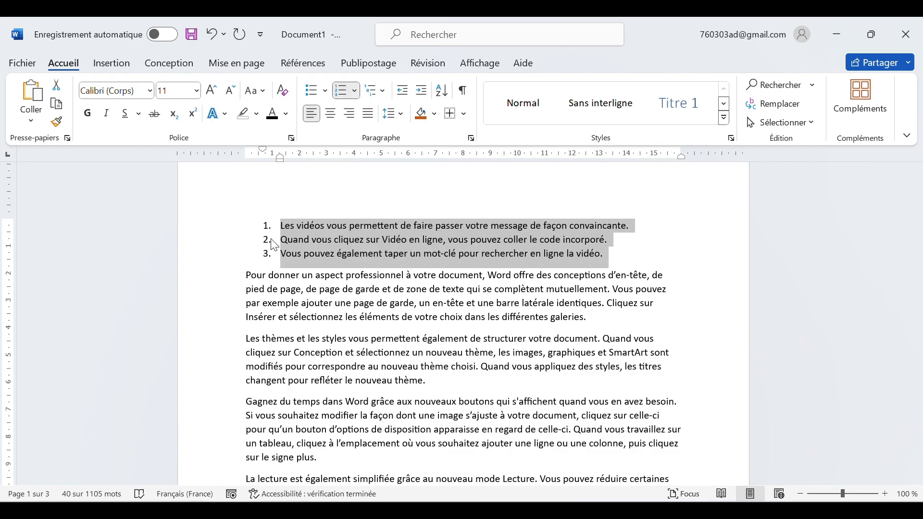
left_click(355, 91)
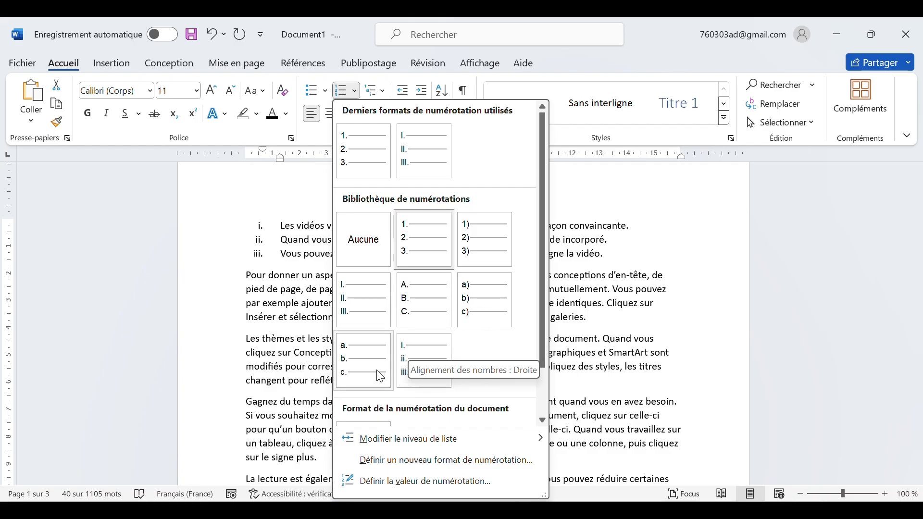
left_click(355, 361)
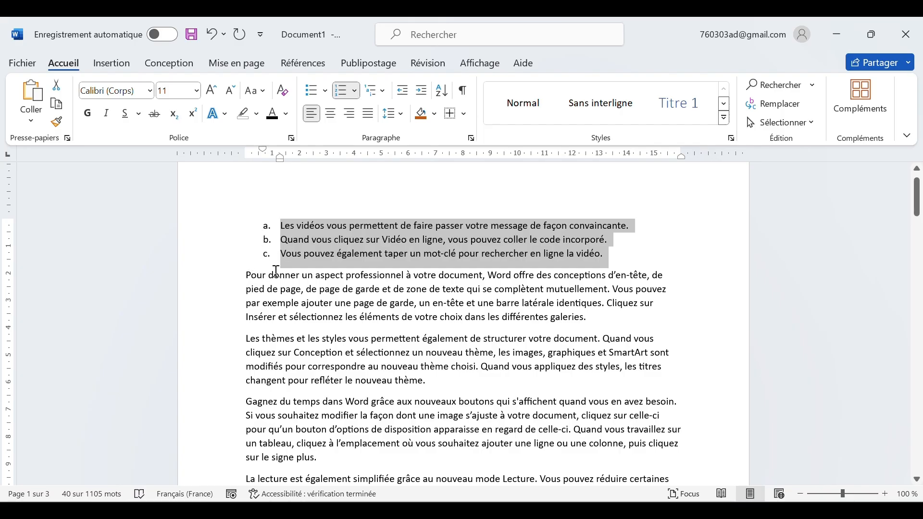
- Increase the indent of the paragraph beginning "Pour donner un aspect professionnel" by five levels
triple_click(443, 303)
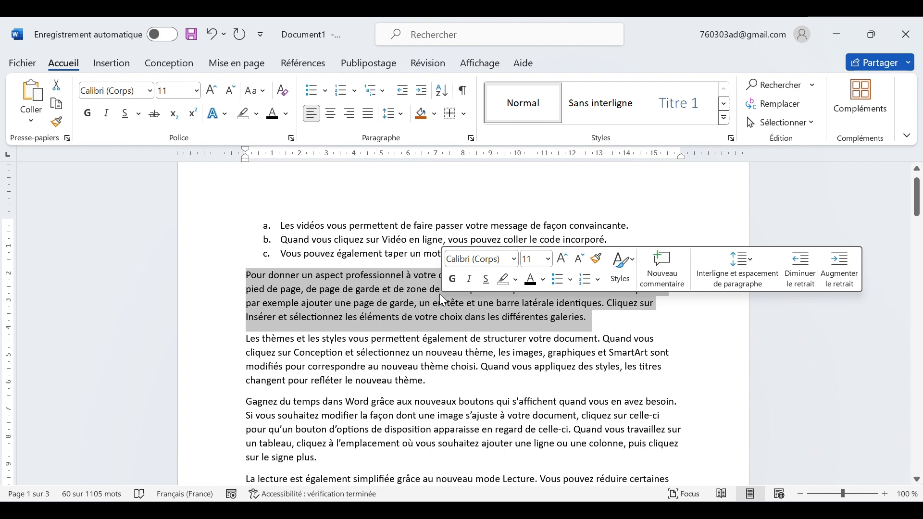
left_click(421, 90)
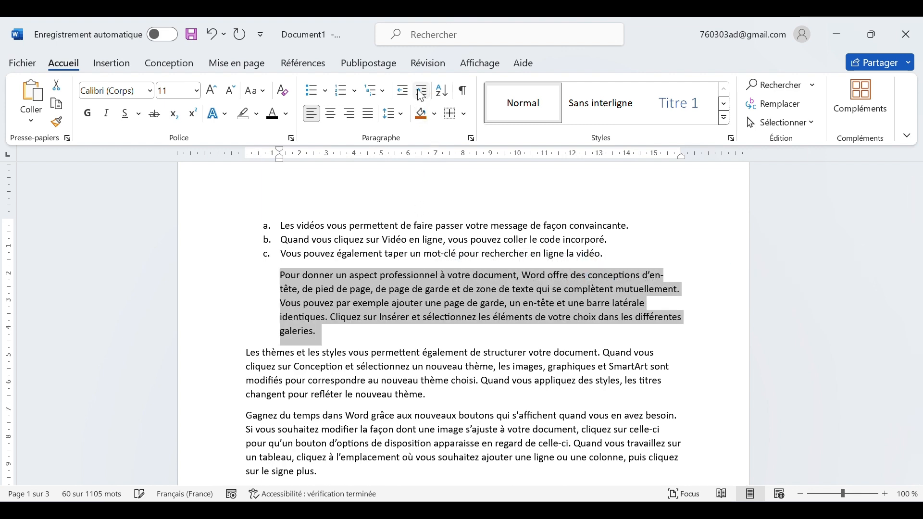
left_click(421, 91)
left_click(421, 90)
left_click(422, 90)
left_click(422, 90)
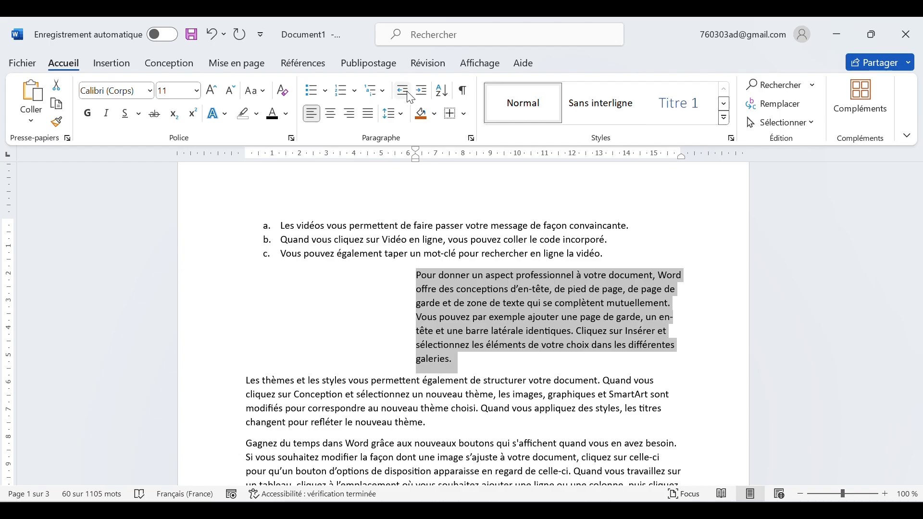
- Decrease the indent of the paragraph beginning "Pour donner un aspect professionnel" by five levels, back to the margin
left_click(403, 91)
left_click(403, 91)
left_click(403, 90)
left_click(403, 90)
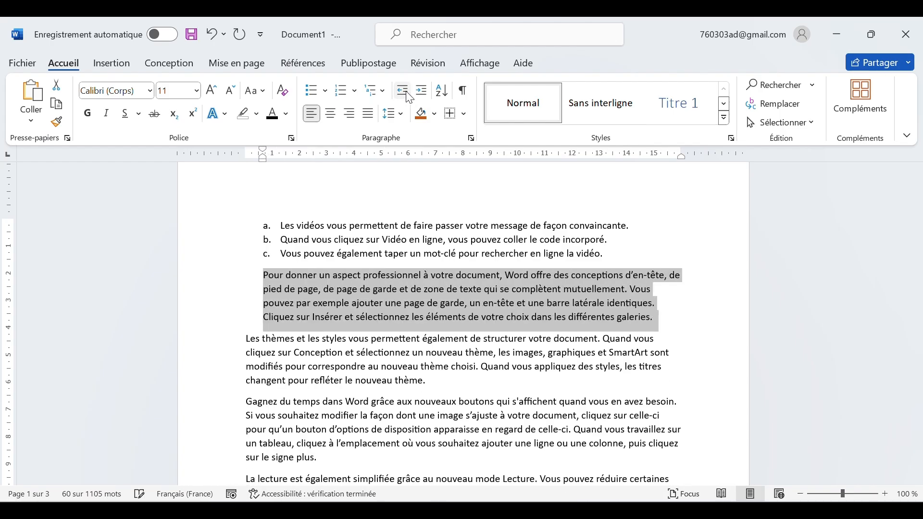
left_click(403, 91)
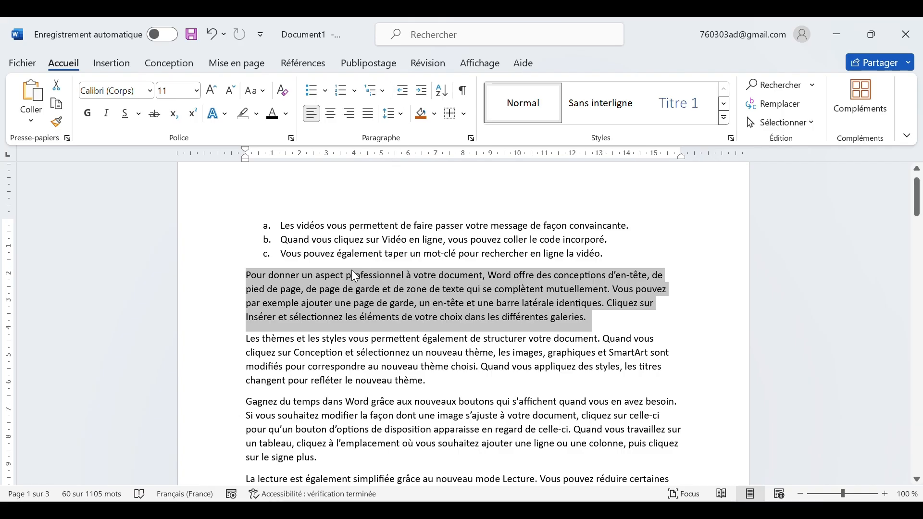
- Select the entire document text and justify it, trying centred and right alignment first
left_click(324, 228)
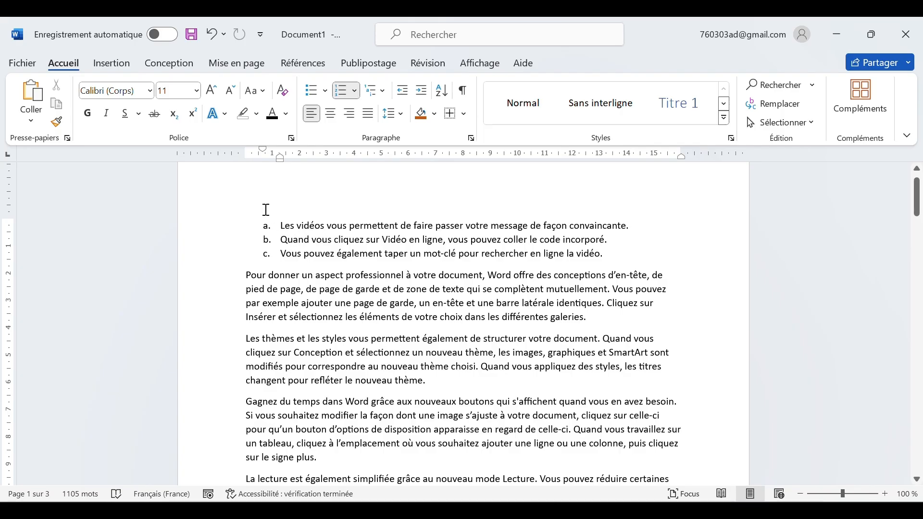
key("ctrl+a")
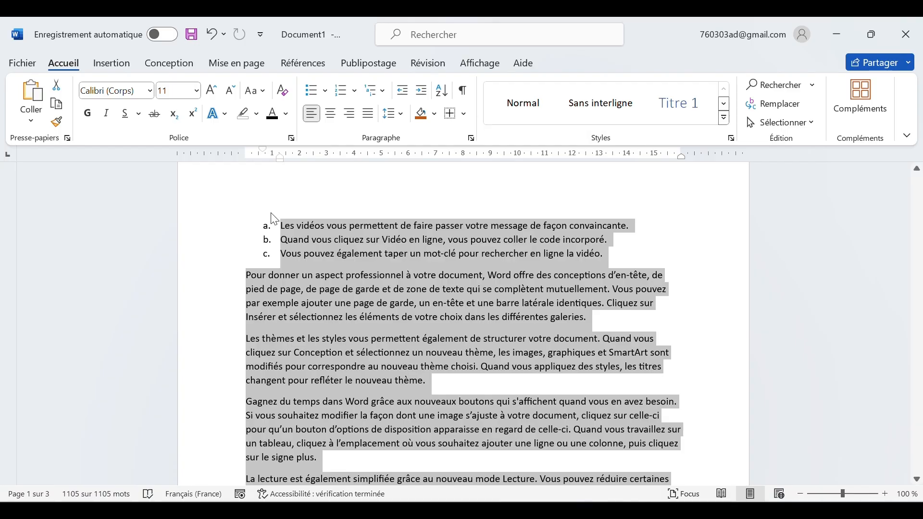
left_click(365, 300)
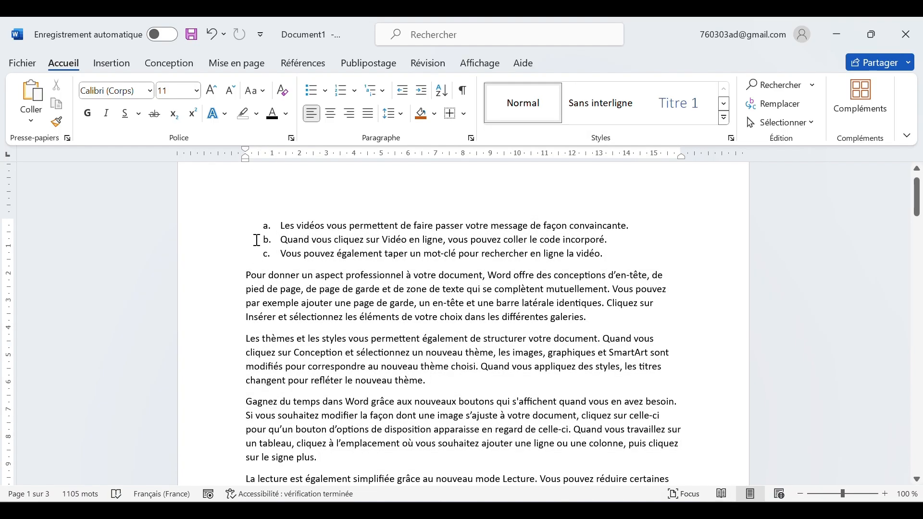
left_click_drag(262, 224, 592, 476)
key("Delete")
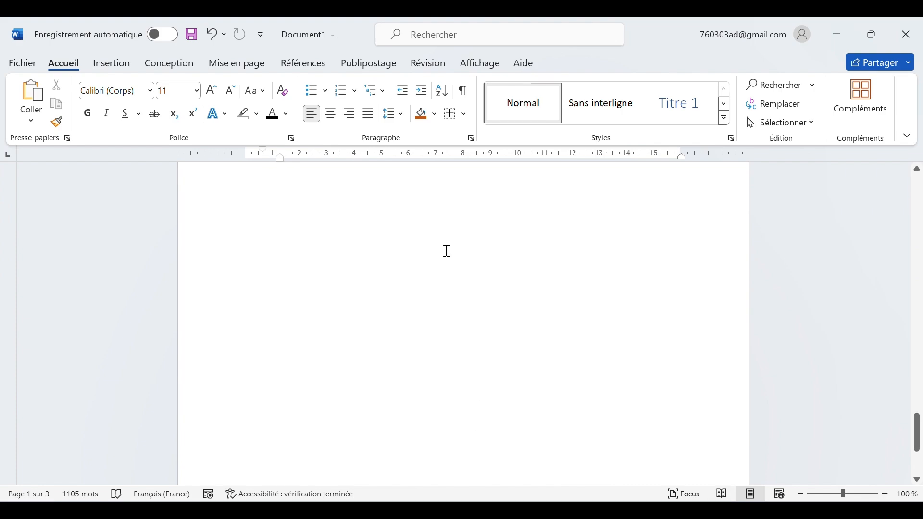
key("ctrl+z")
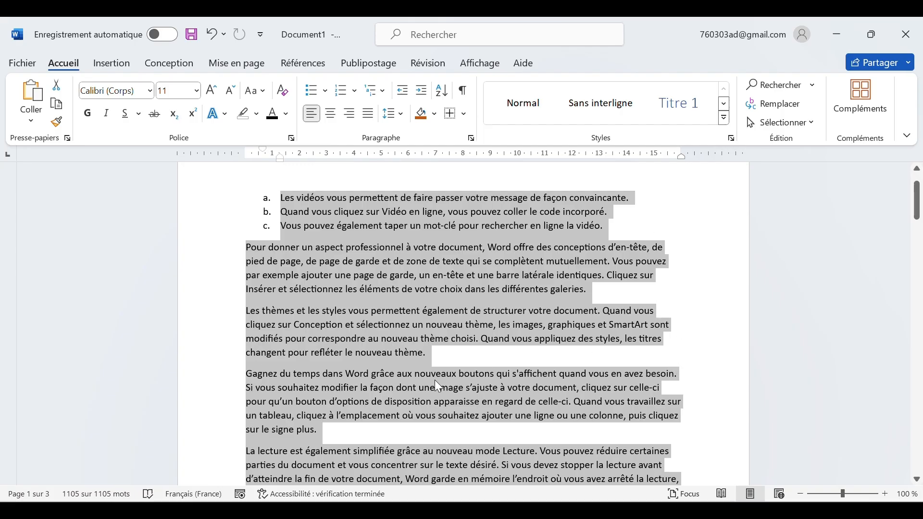
left_click(330, 118)
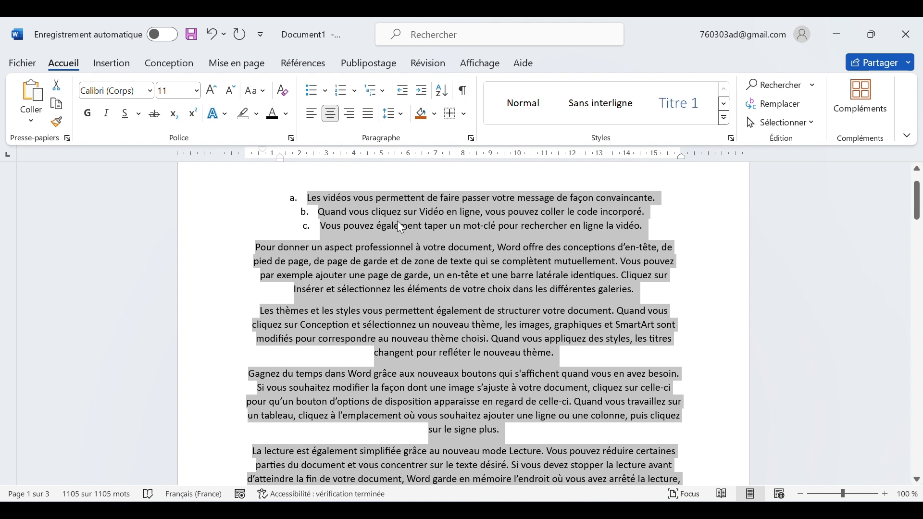
left_click(350, 115)
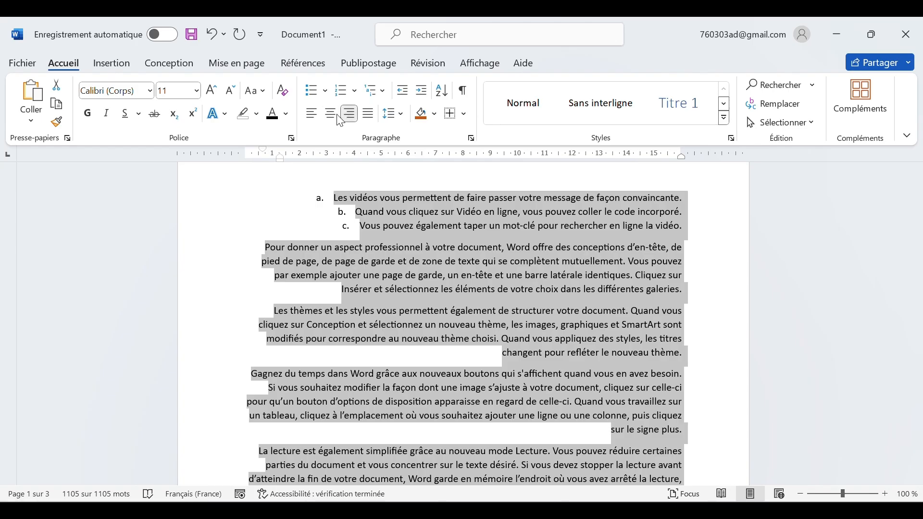
left_click(368, 114)
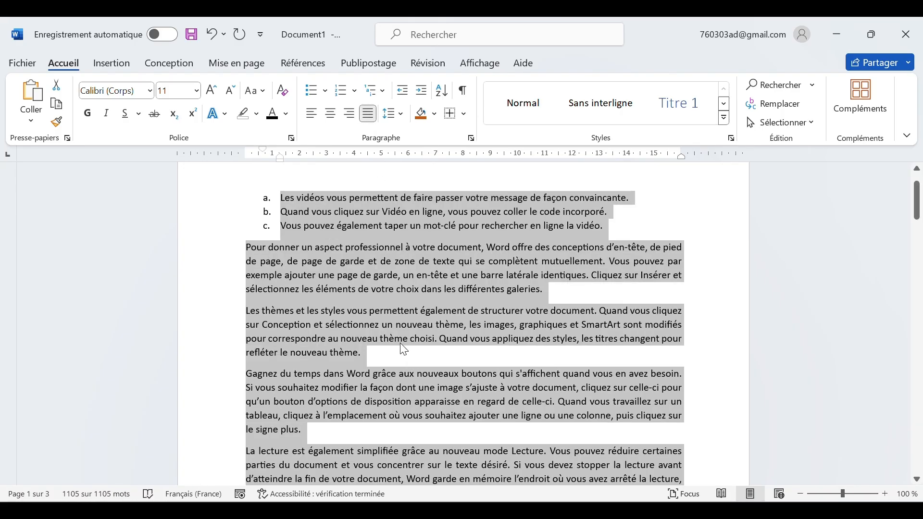
- Set the line spacing of the entire document text to 1,5 and clear the selection
scroll(394, 327, "down", 1)
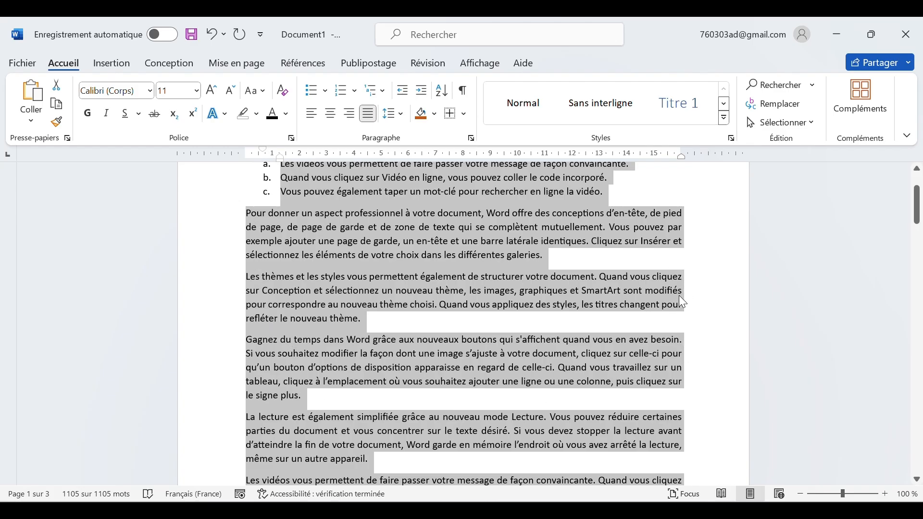
scroll(496, 300, "up", 3)
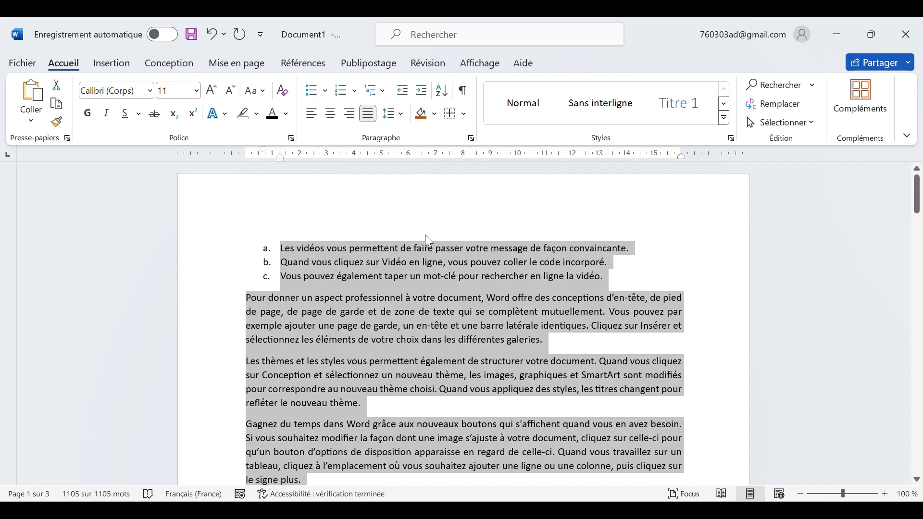
scroll(425, 234, "down", 1)
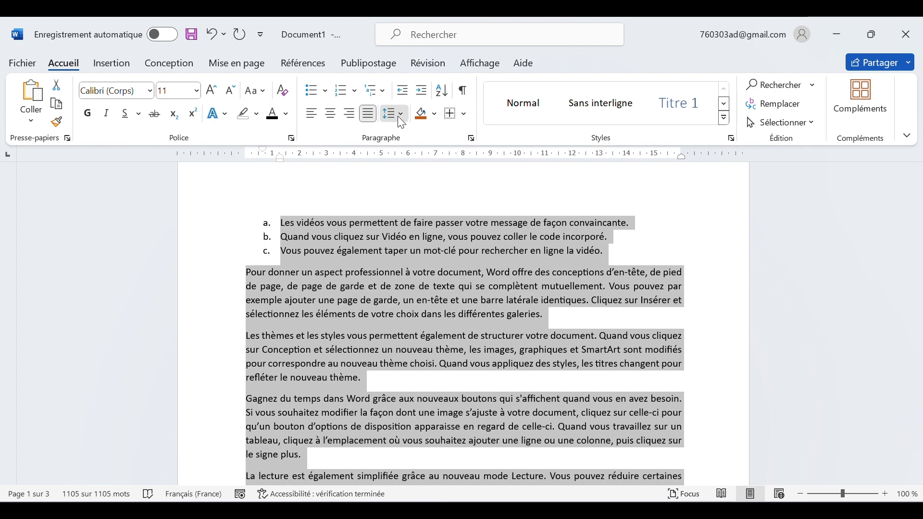
left_click(401, 123)
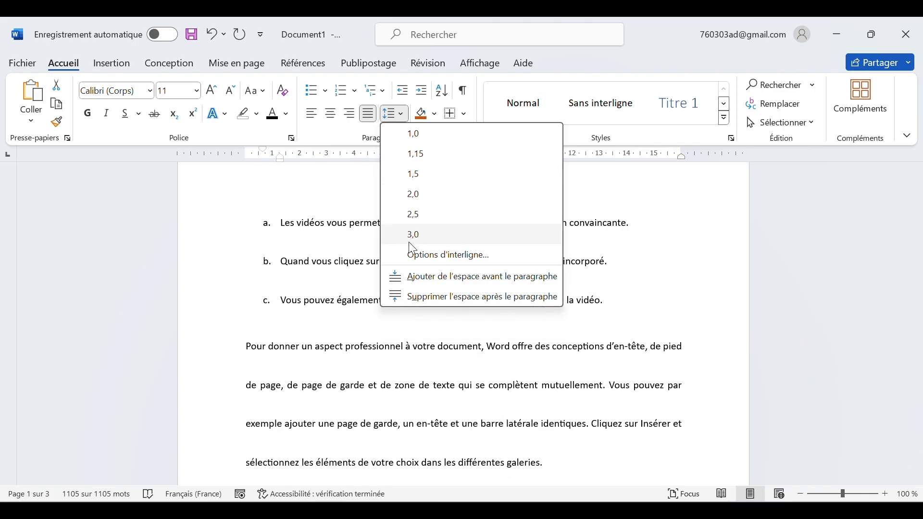
left_click(415, 175)
key("ctrl+a")
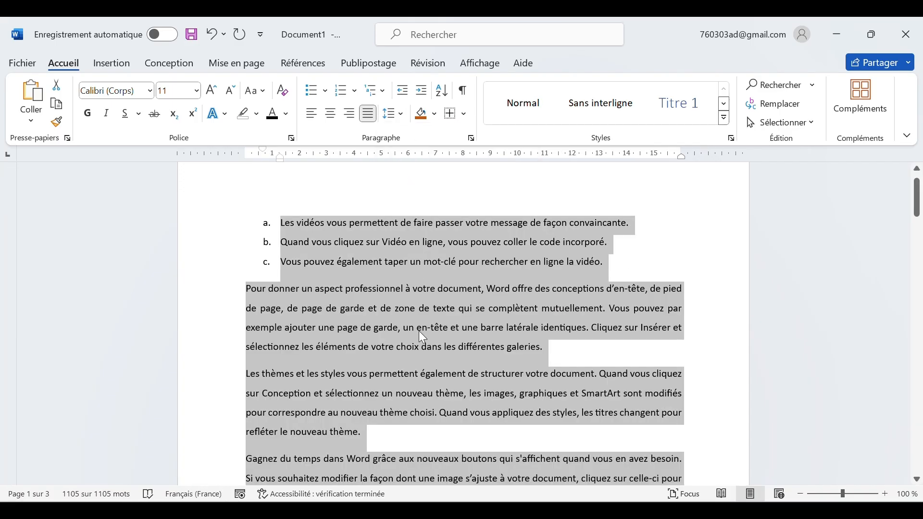
scroll(419, 331, "down", 1)
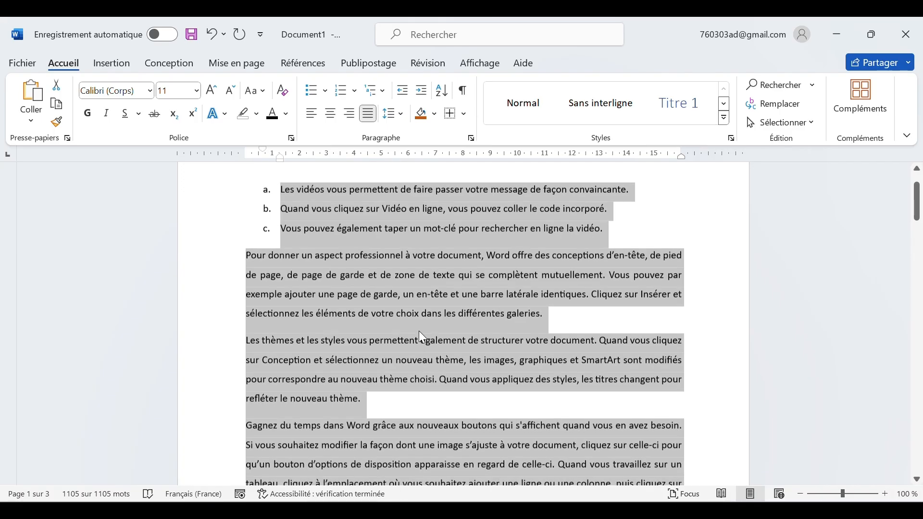
left_click(417, 364)
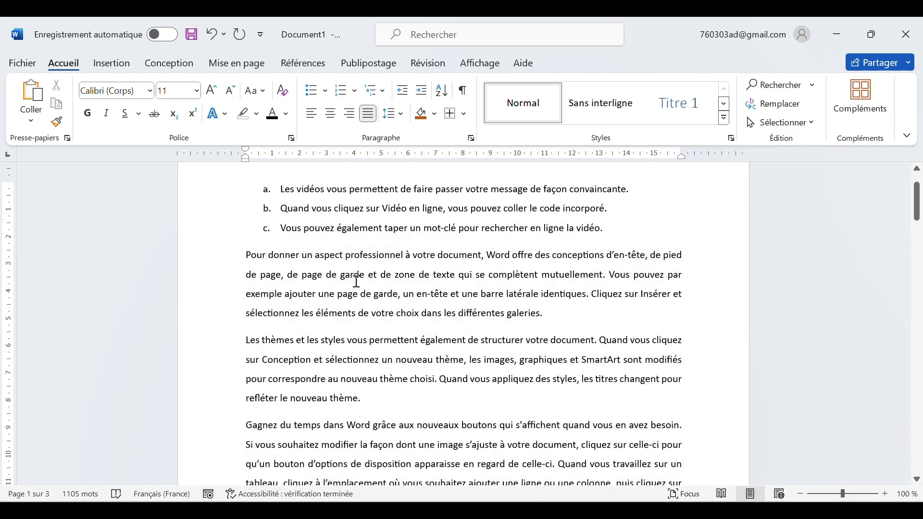
- Apply dark blue theme shading behind the paragraph beginning "Pour donner un aspect professionnel"
double_click(426, 278)
triple_click(426, 279)
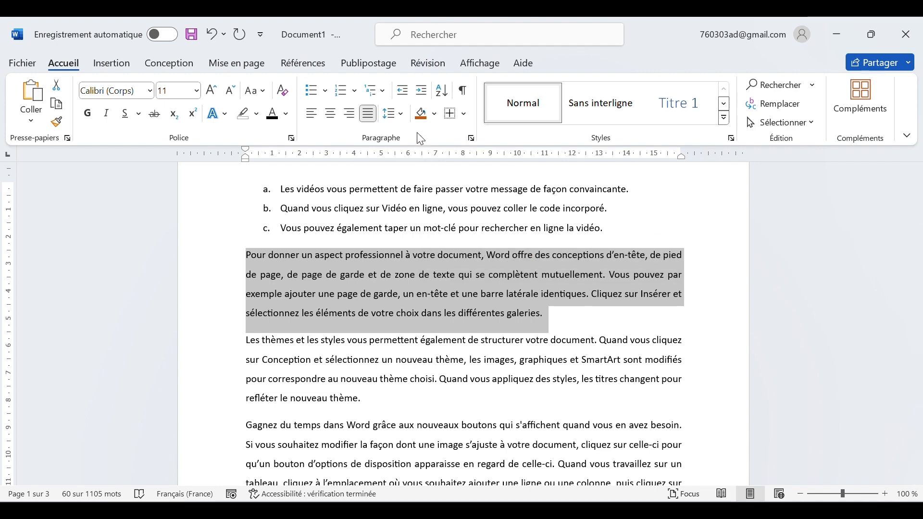
left_click(435, 114)
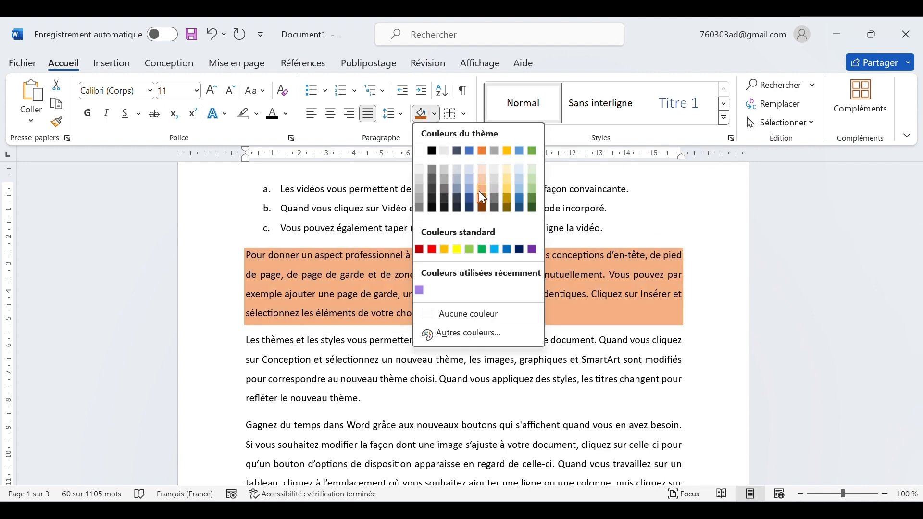
left_click(468, 196)
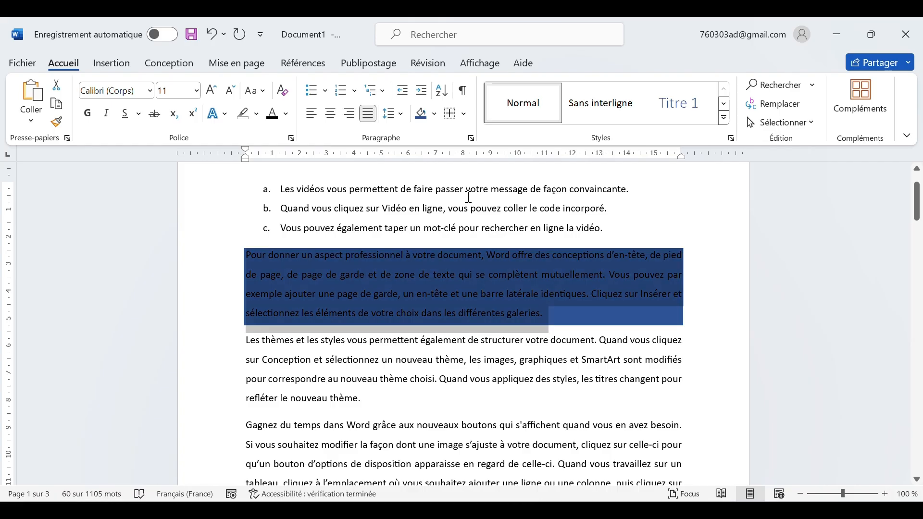
left_click(520, 227)
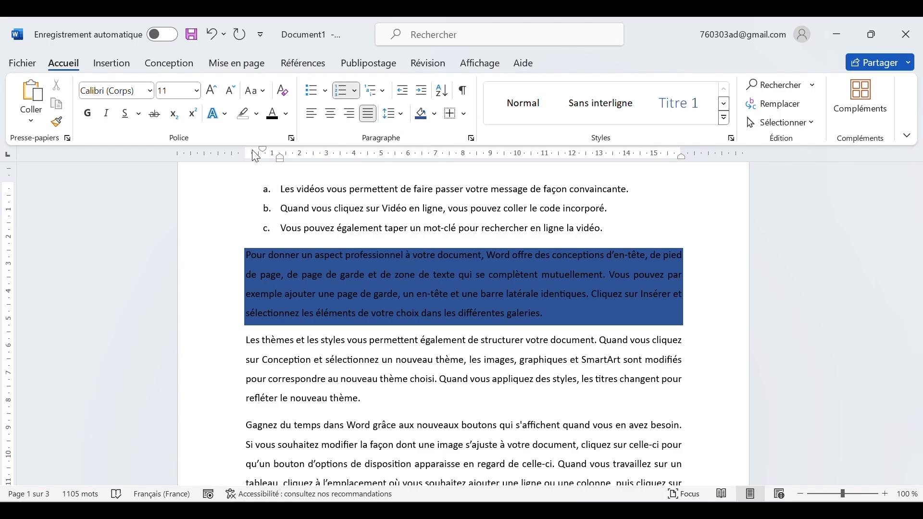
- Highlight the text of the paragraph beginning "Les thèmes et les styles" in red and clear the selection
double_click(434, 363)
left_click(432, 363)
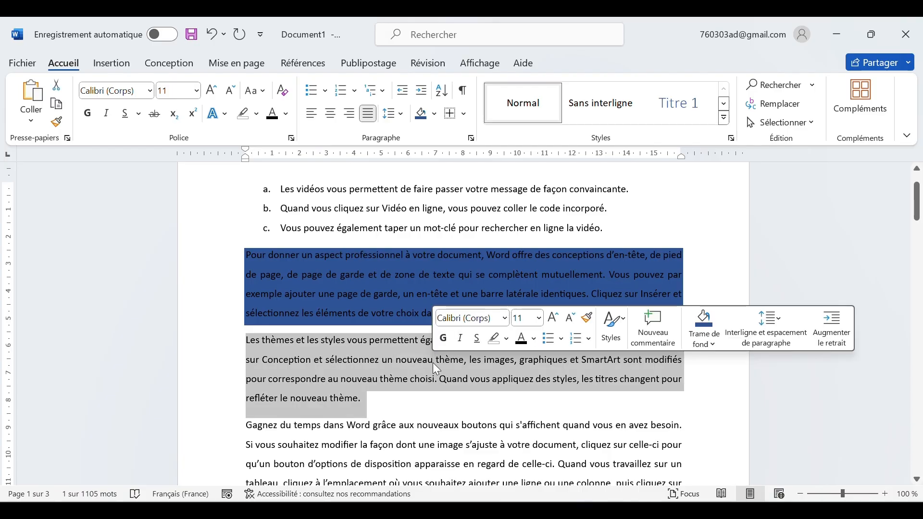
left_click(246, 115)
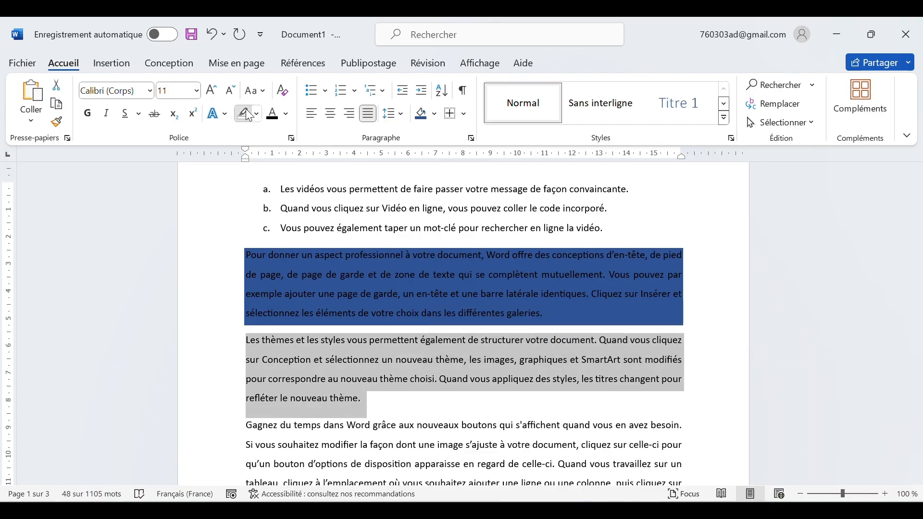
triple_click(396, 364)
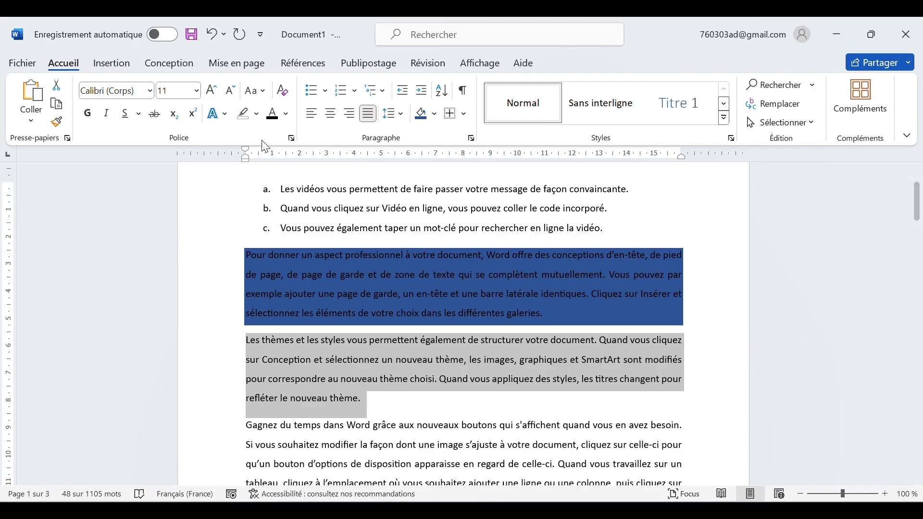
left_click(257, 113)
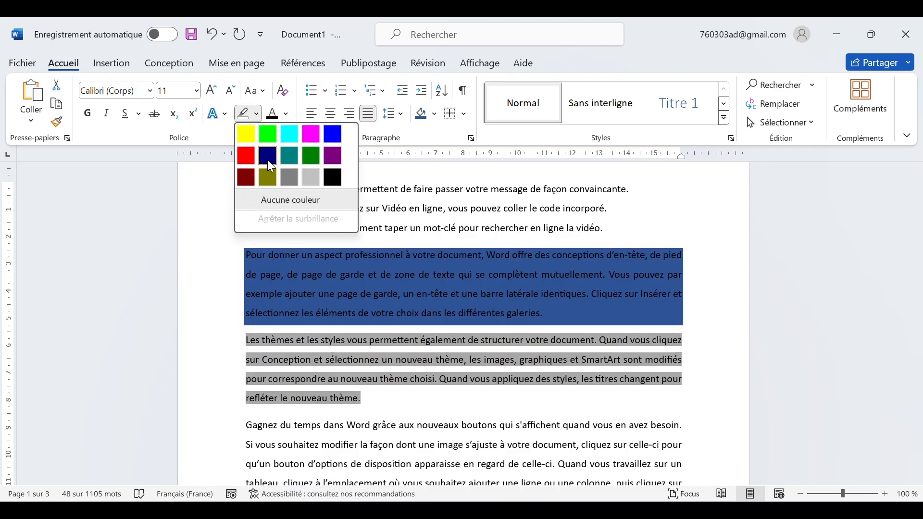
left_click(249, 159)
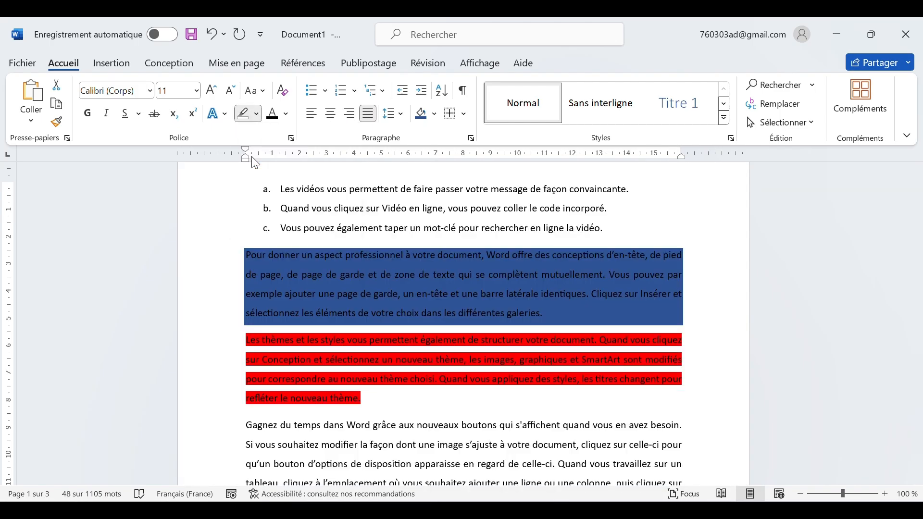
left_click(366, 310)
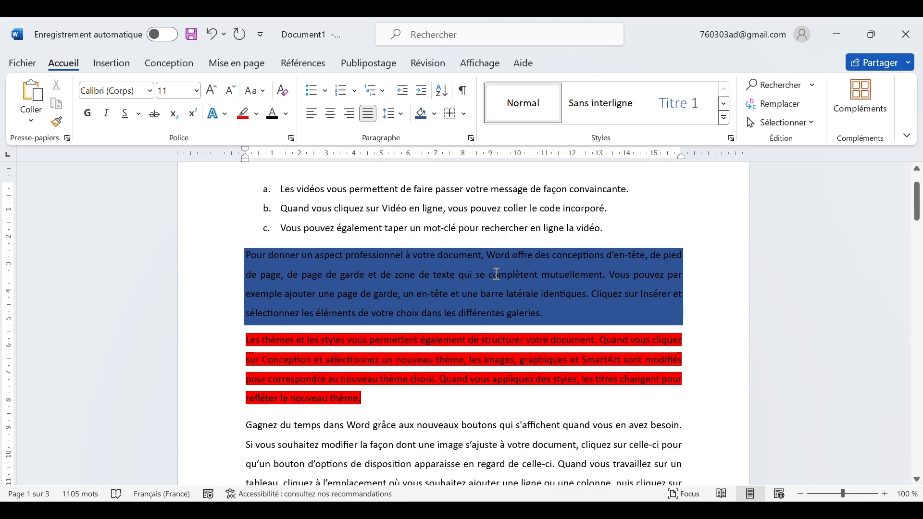
- Select the whole paragraph beginning "Gagnez du temps dans Word" and open the Bordure et trame settings for it
scroll(483, 346, "down", 2)
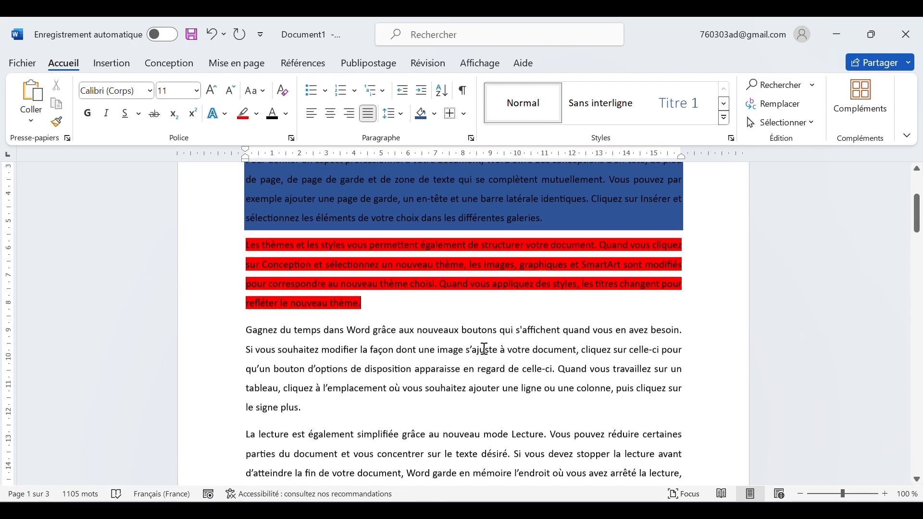
double_click(440, 349)
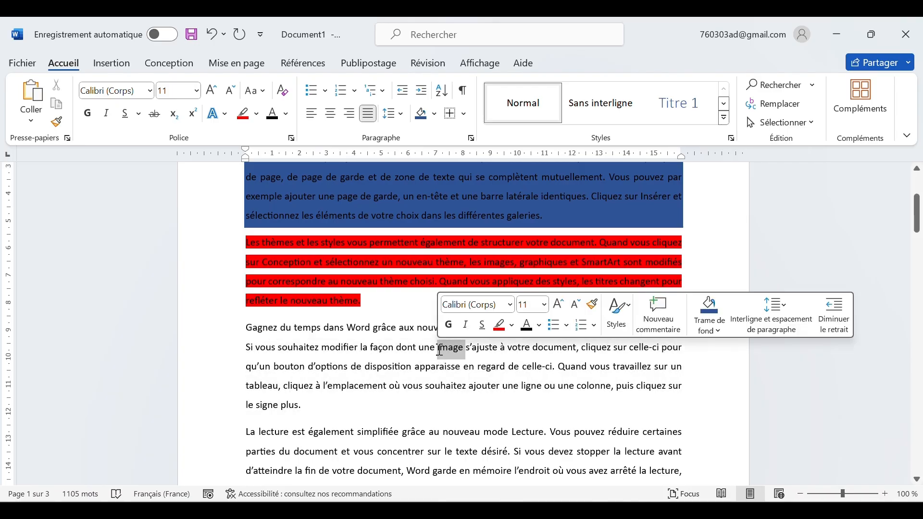
triple_click(437, 349)
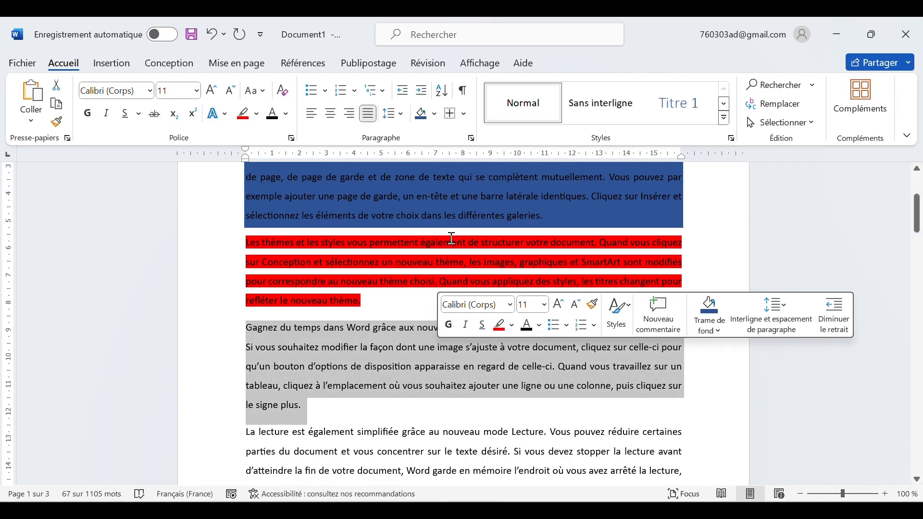
left_click(450, 116)
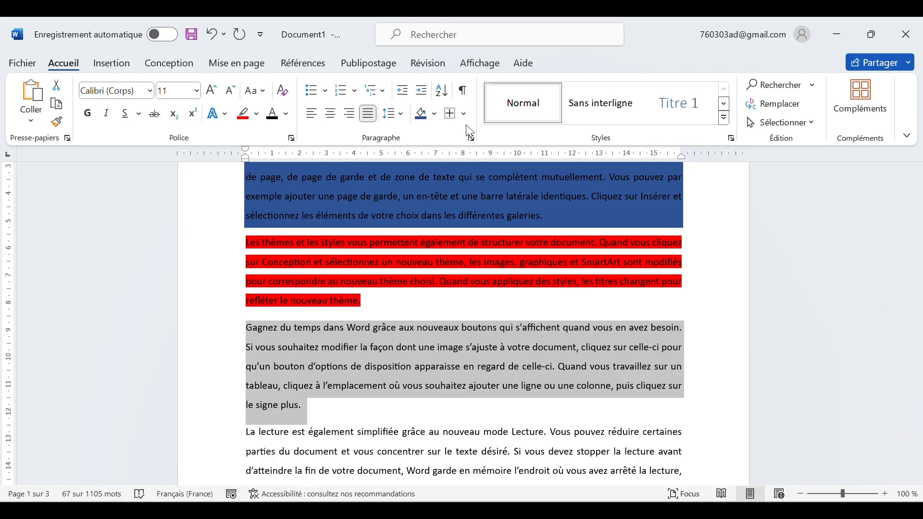
left_click(464, 113)
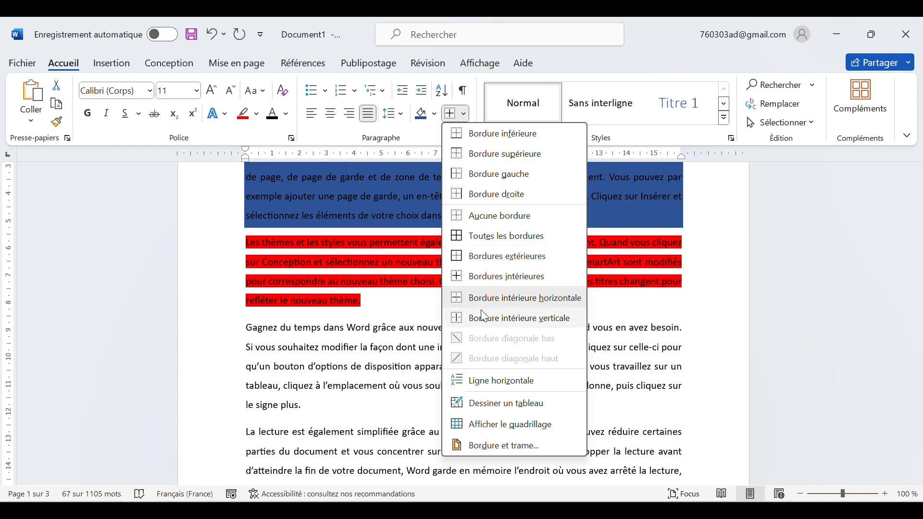
left_click(503, 447)
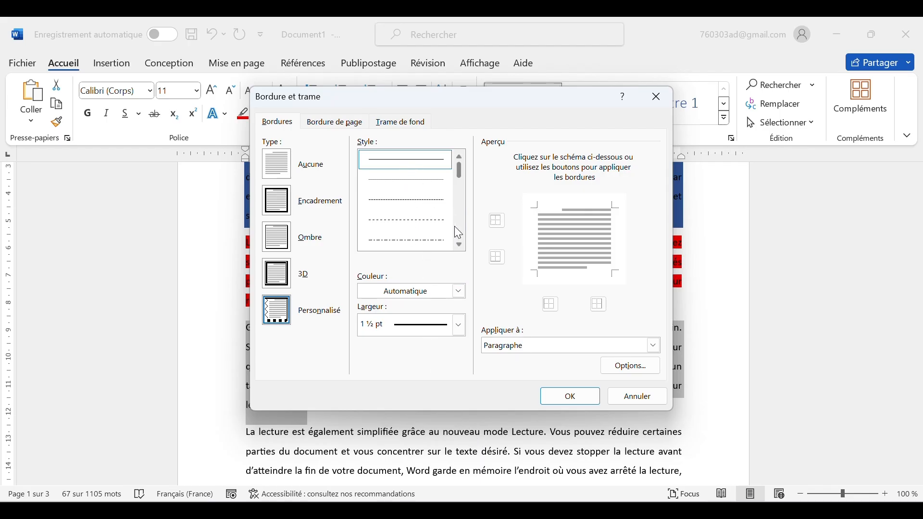
- Choose the 3 pt triple-line border style with a thicker middle line and colour it dark blue from the theme colours
scroll(460, 247, "down", 5)
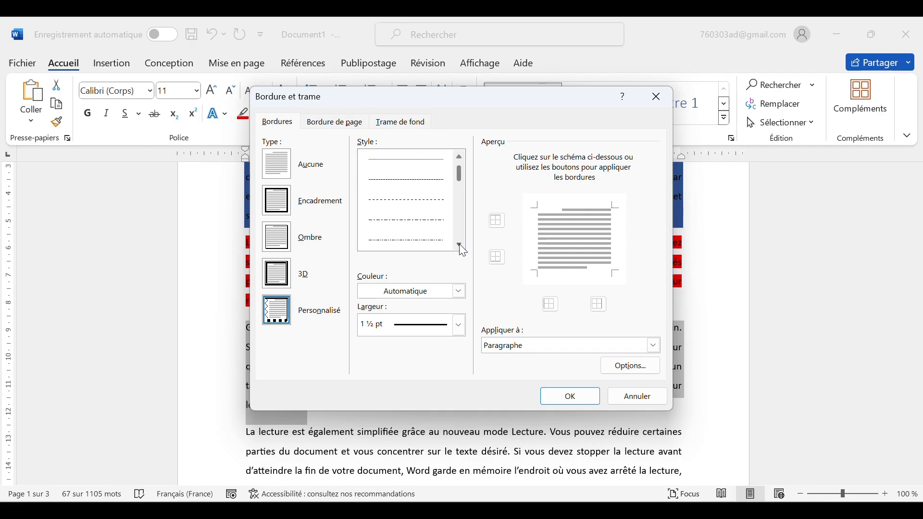
left_click_drag(459, 244, 460, 244)
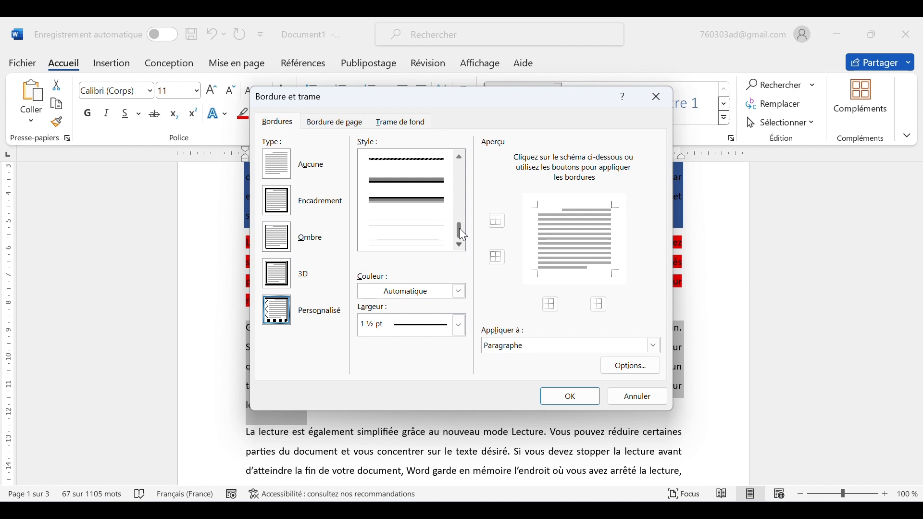
left_click_drag(460, 157, 459, 158)
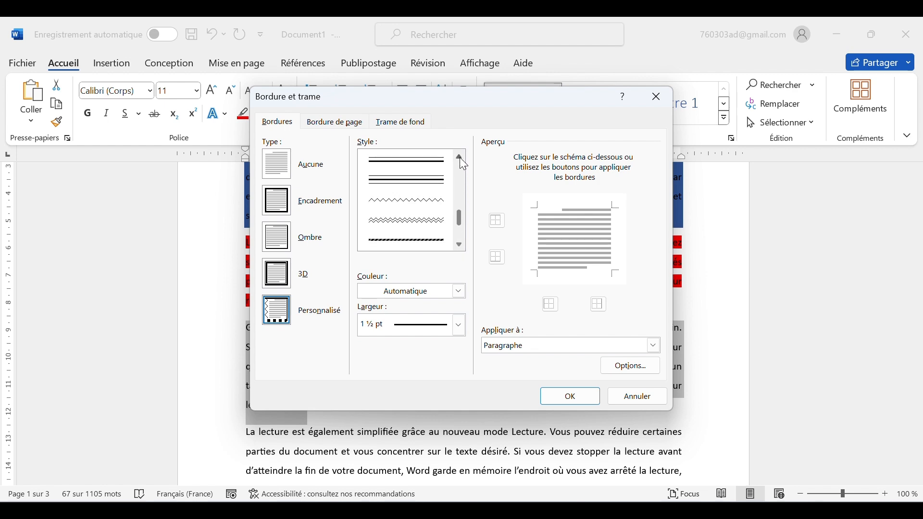
left_click(430, 186)
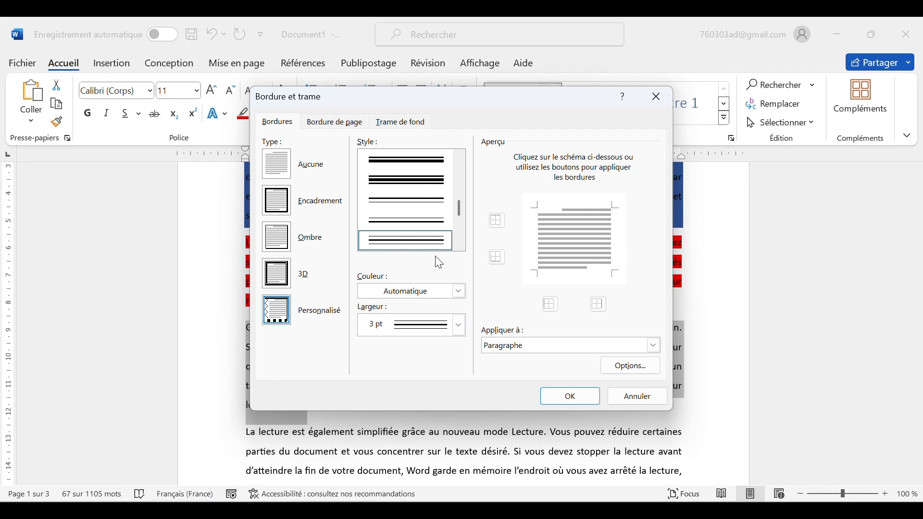
left_click(459, 292)
left_click(460, 296)
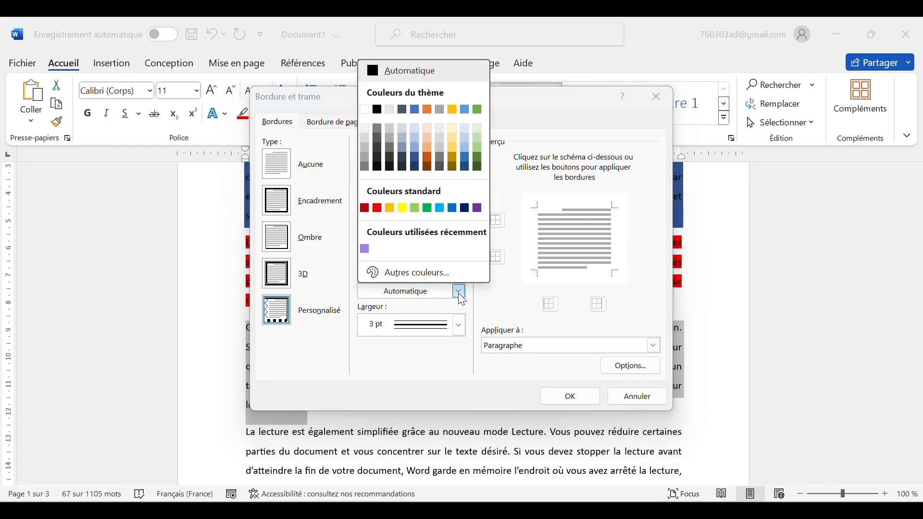
left_click(417, 157)
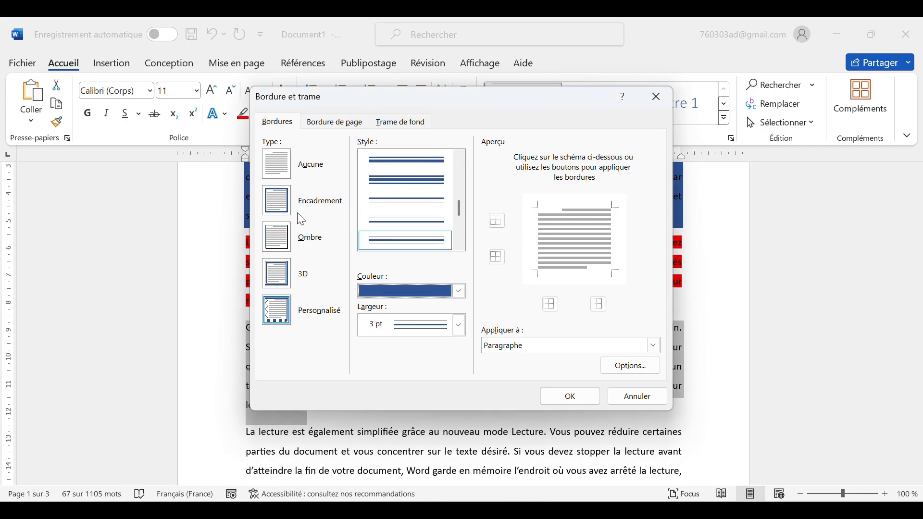
- Try the Ombre and 3D border types in turn, comparing their previews
left_click(278, 237)
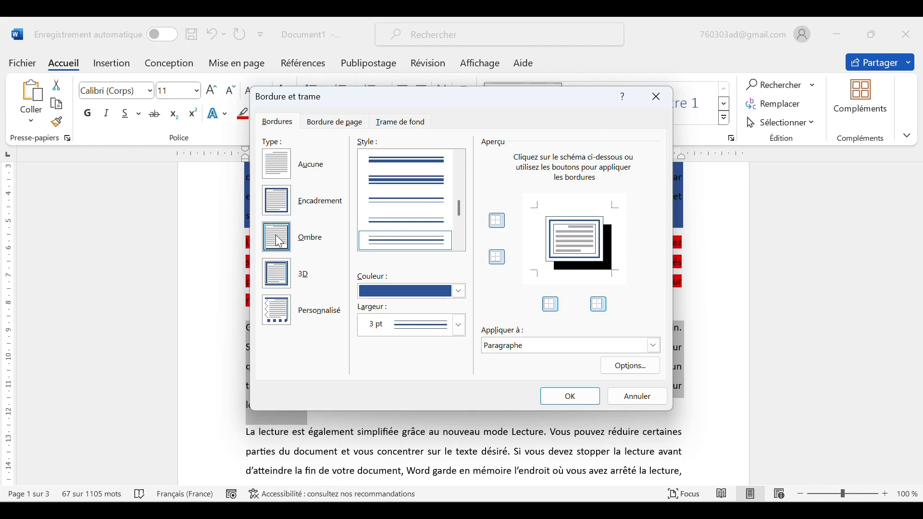
left_click(281, 282)
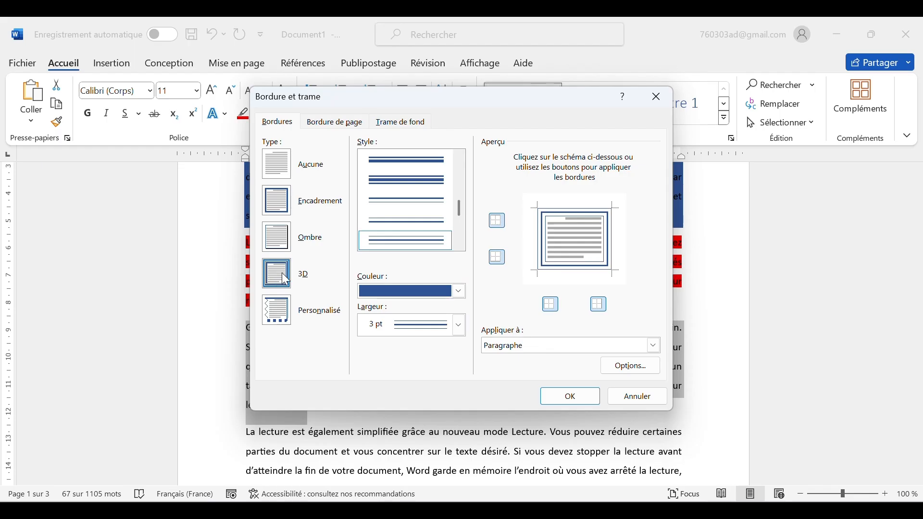
left_click(283, 243)
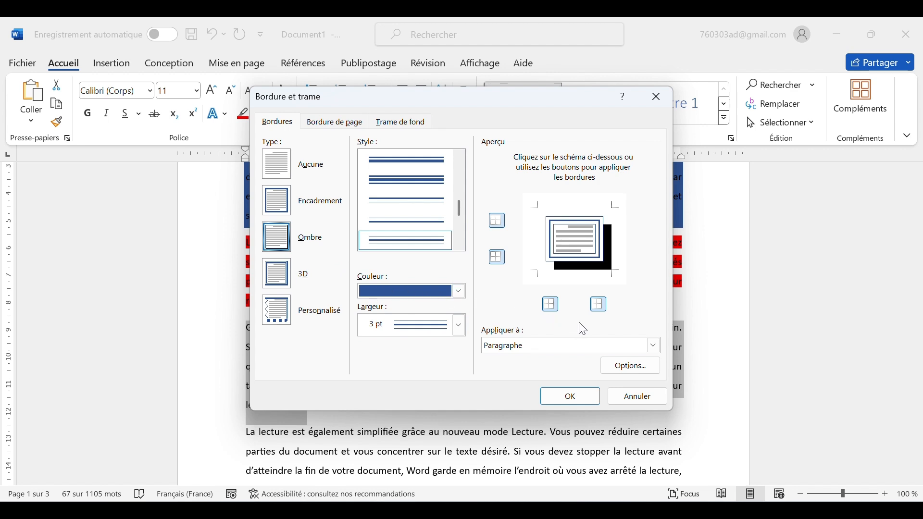
- Try removing and restoring the left, top and right borders individually in the preview
left_click(546, 244)
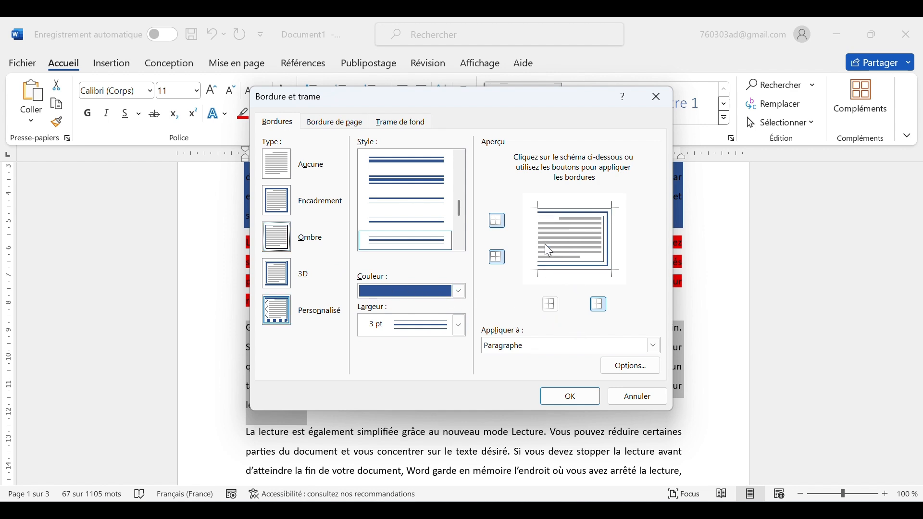
left_click(537, 244)
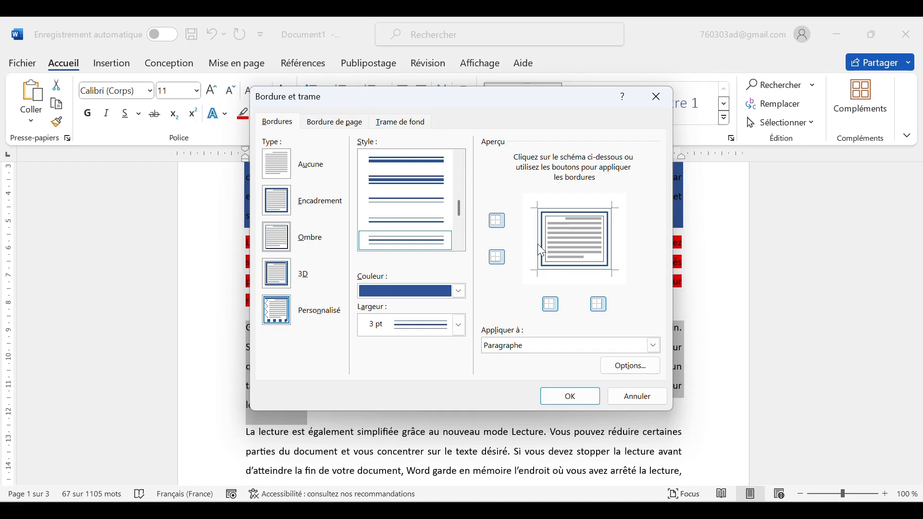
left_click(572, 210)
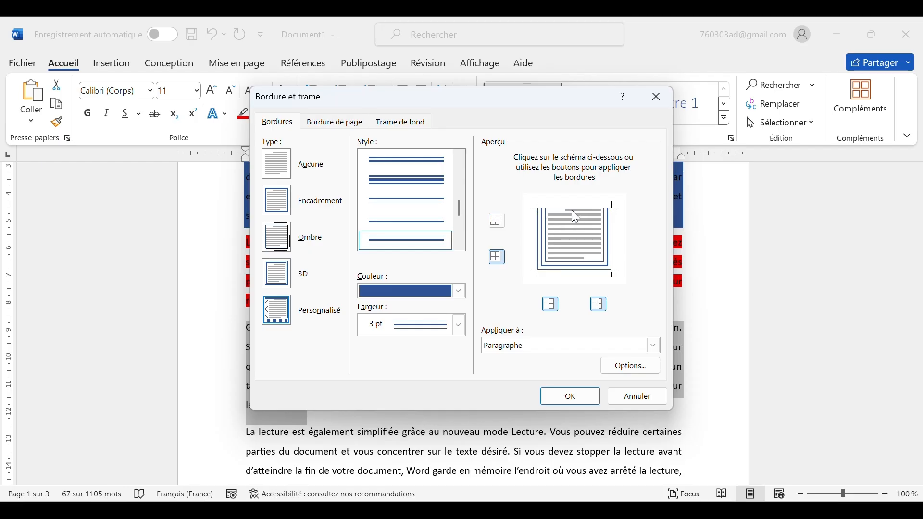
left_click(541, 234)
left_click(604, 241)
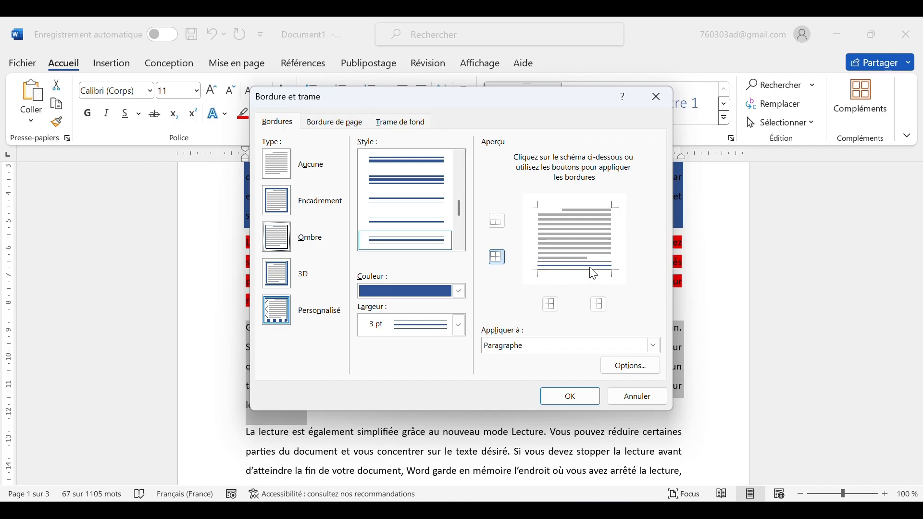
left_click(618, 248)
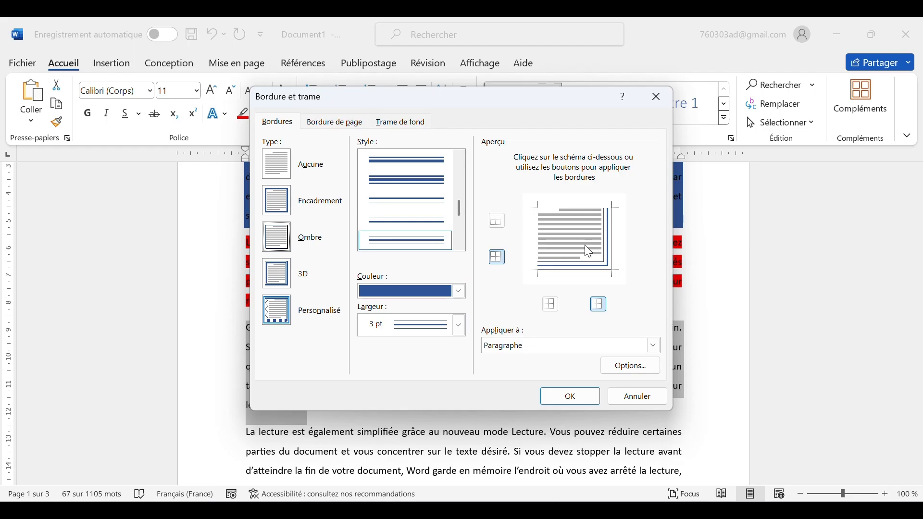
left_click(539, 249)
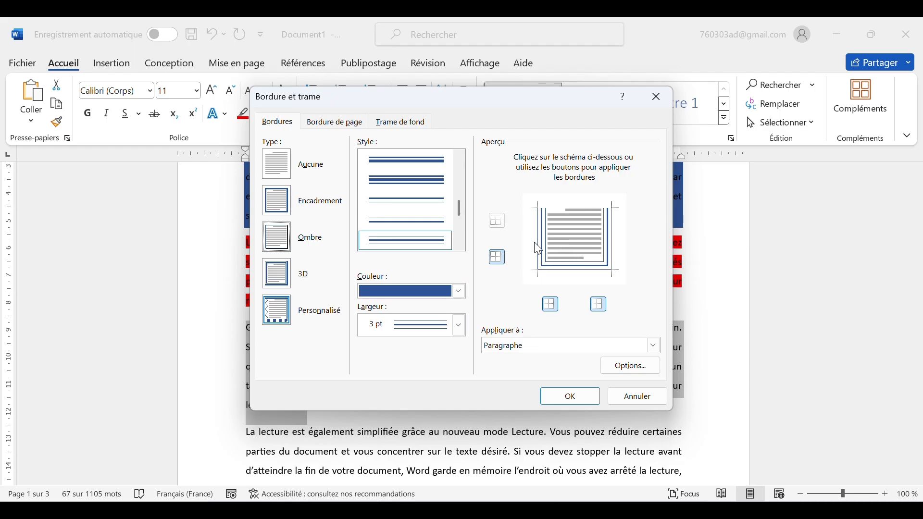
left_click(566, 206)
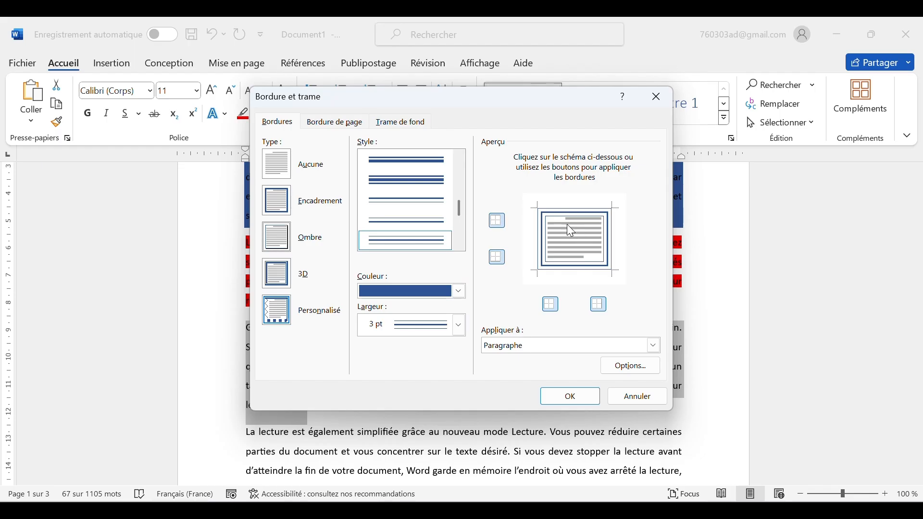
- Set the border type to Ombre, apply it to the "Gagnez du temps" paragraph and clear the selection
left_click(289, 245)
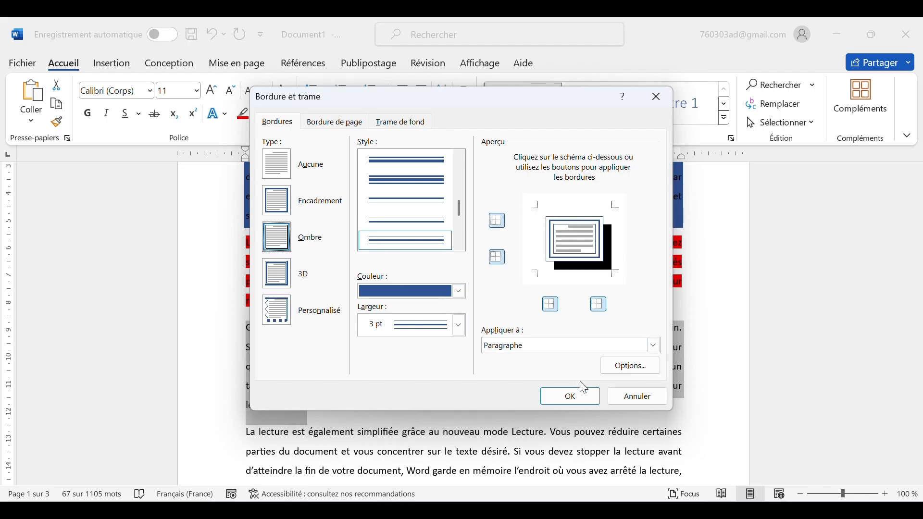
left_click(568, 402)
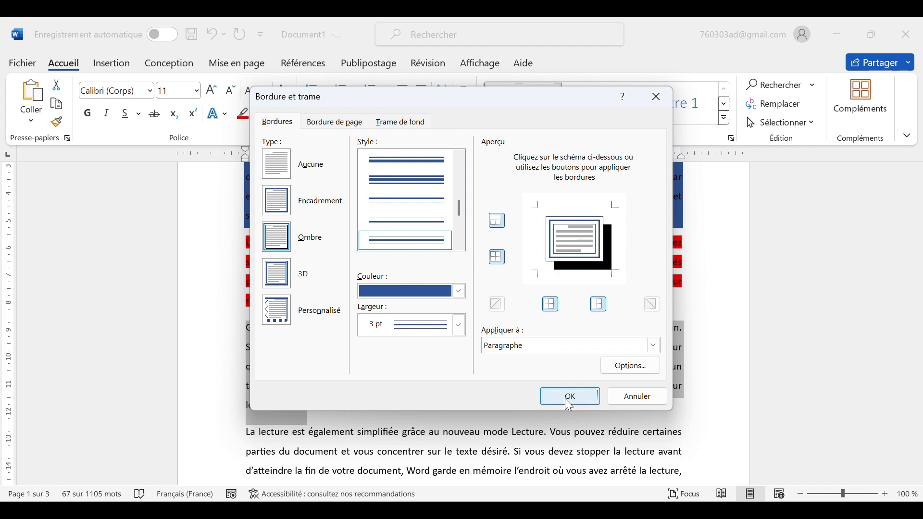
scroll(515, 388, "down", 3)
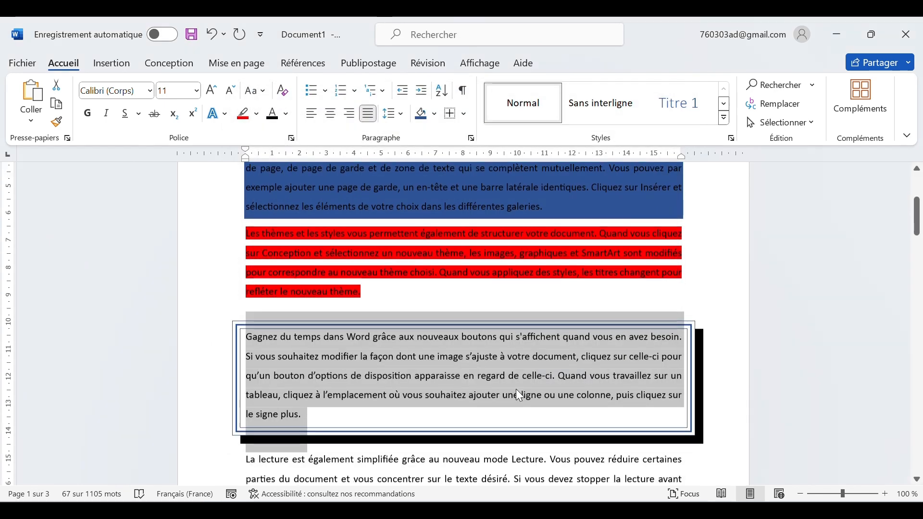
left_click(491, 391)
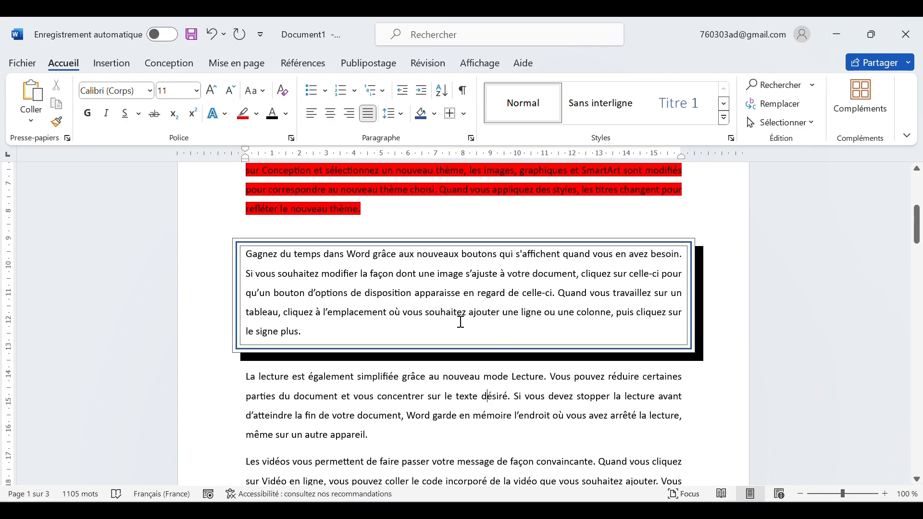
scroll(495, 321, "down", 3)
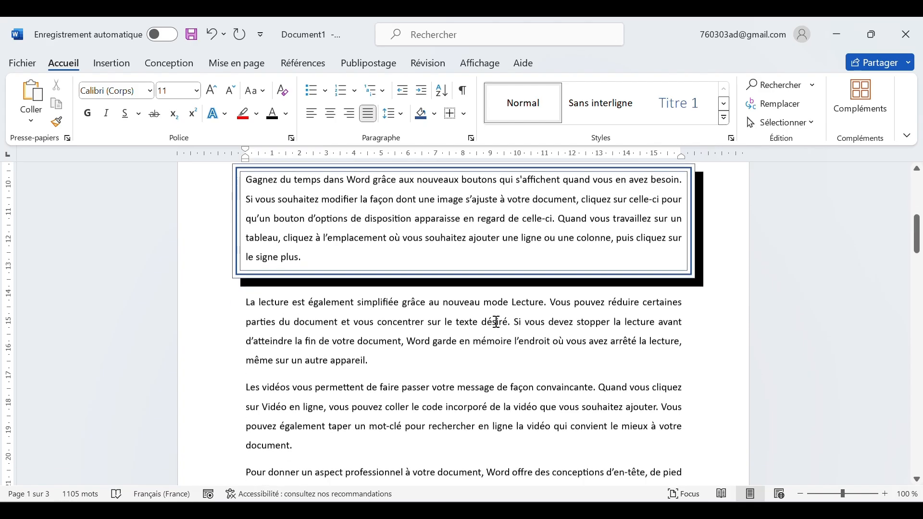
scroll(496, 321, "down", 1)
scroll(496, 321, "up", 2)
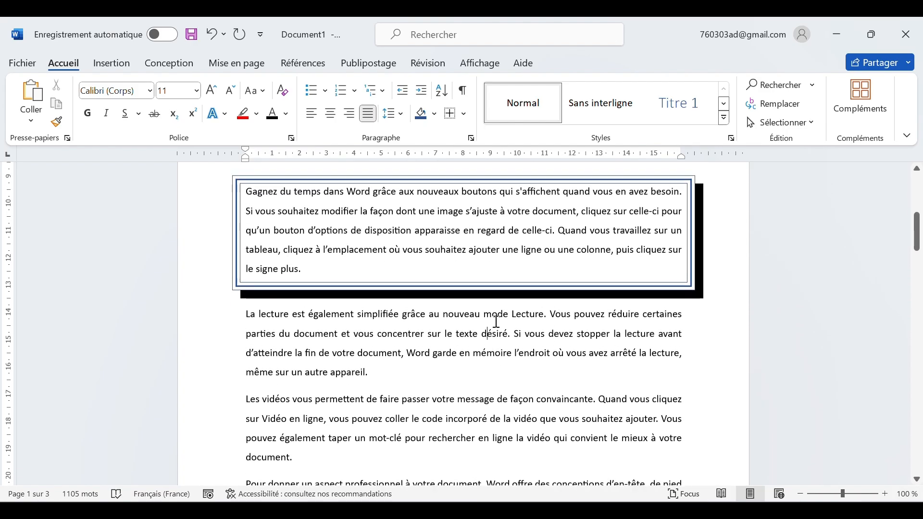
scroll(496, 321, "up", 2)
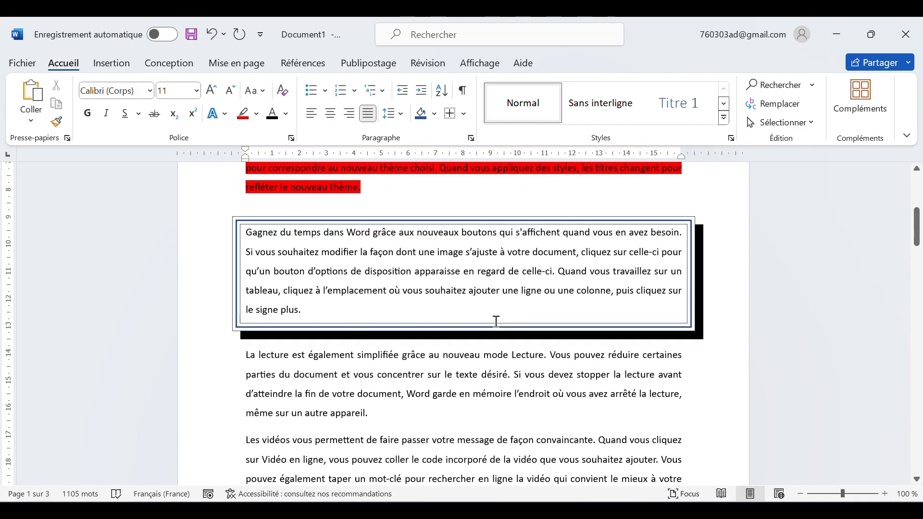
- Reset the "La lecture" paragraph and the bordered "Gagnez du temps" paragraph to the Normal style
scroll(496, 321, "up", 2)
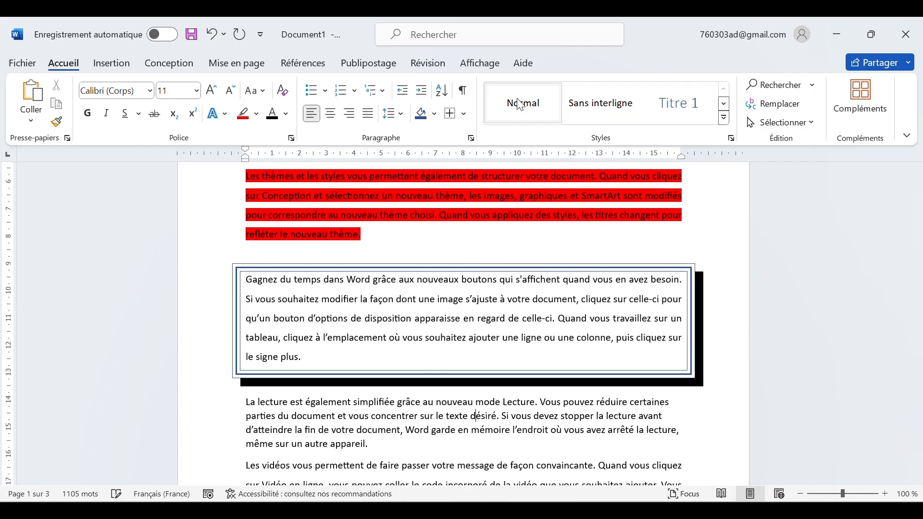
left_click(476, 325)
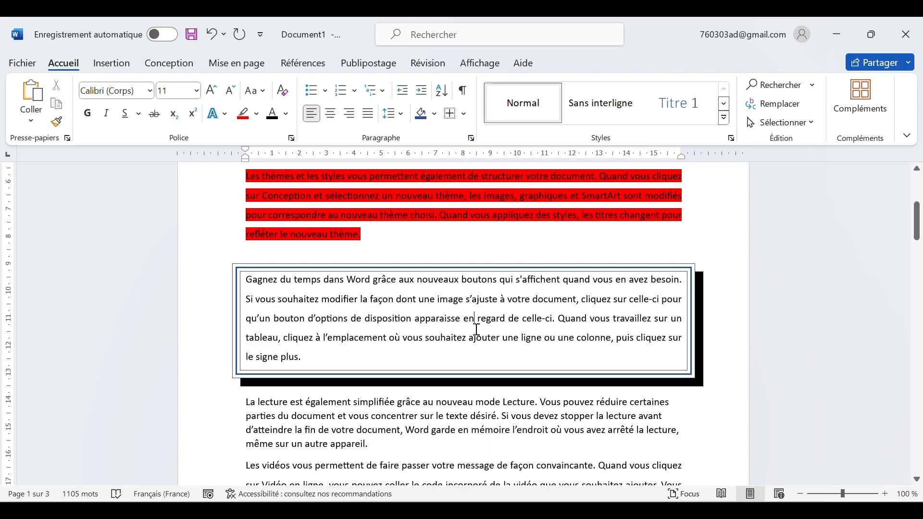
left_click(524, 103)
- Apply the Normal style to the red-highlighted "Les thèmes" paragraph and the blue-shaded "Pour donner un aspect professionnel" paragraph
scroll(465, 279, "up", 4)
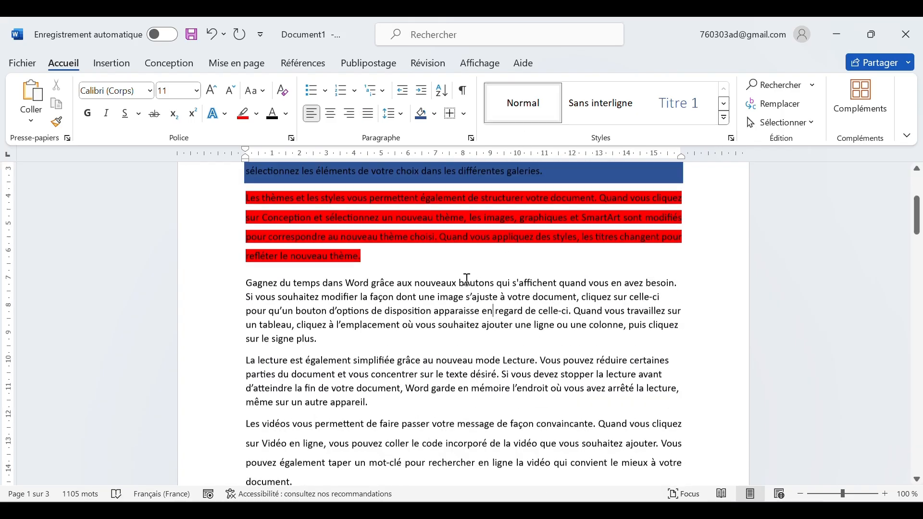
left_click(437, 326)
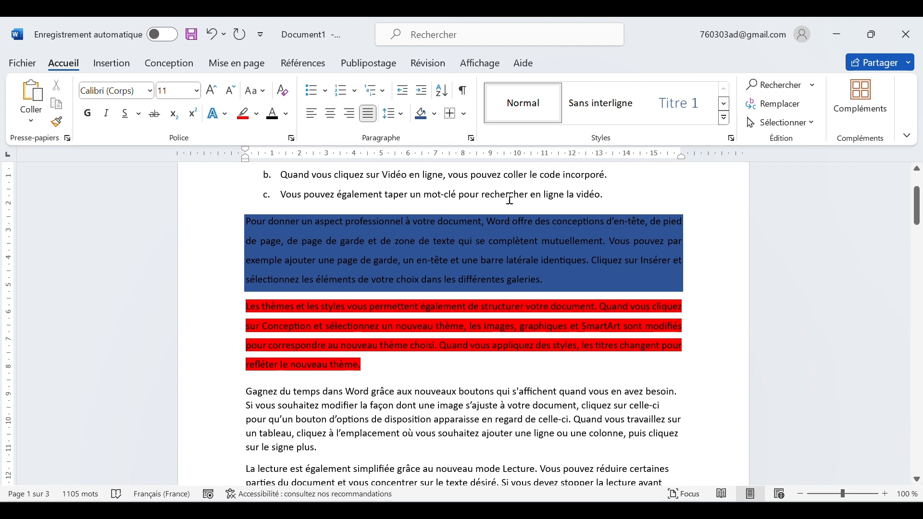
left_click(522, 101)
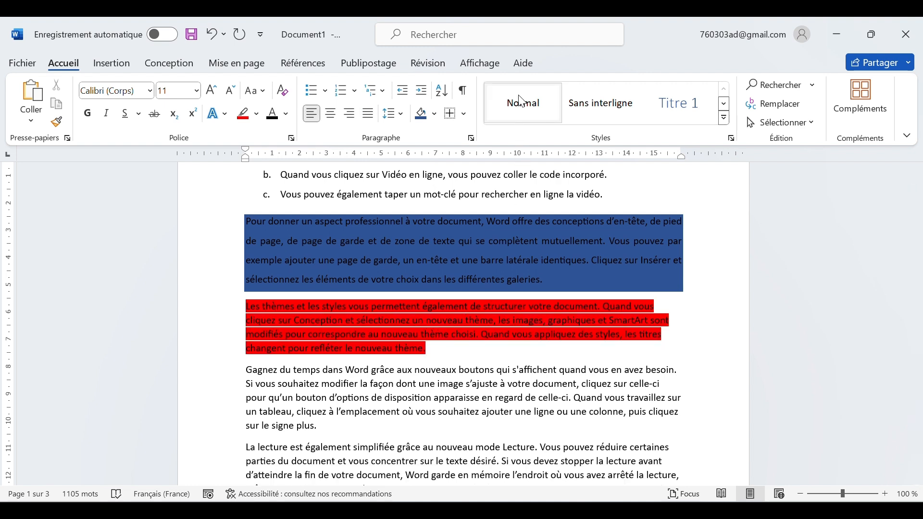
left_click(450, 242)
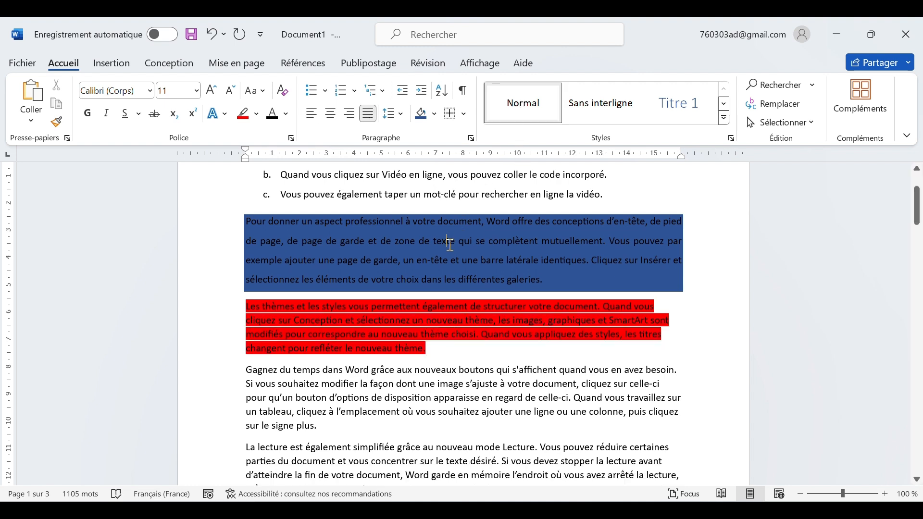
left_click(530, 105)
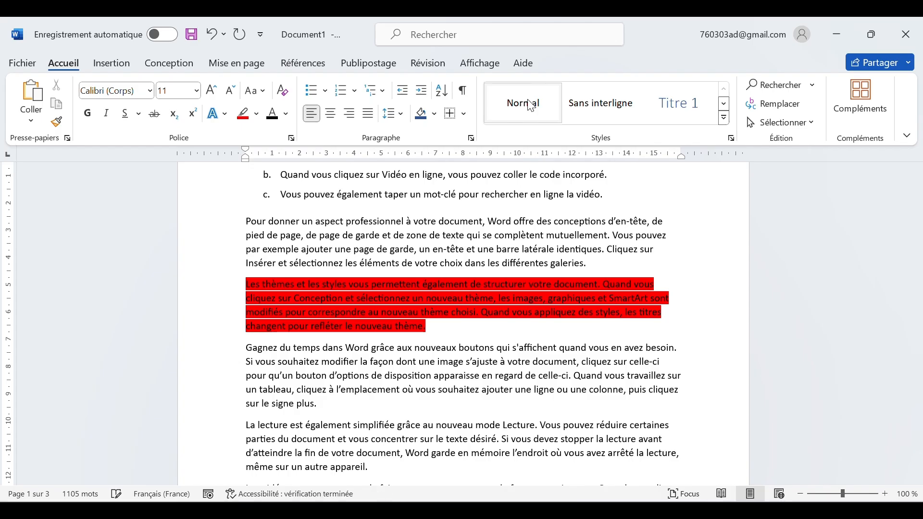
- Show the formatting marks, examine the paragraph ends and spaces through the document, and hide the marks again
scroll(399, 316, "up", 3)
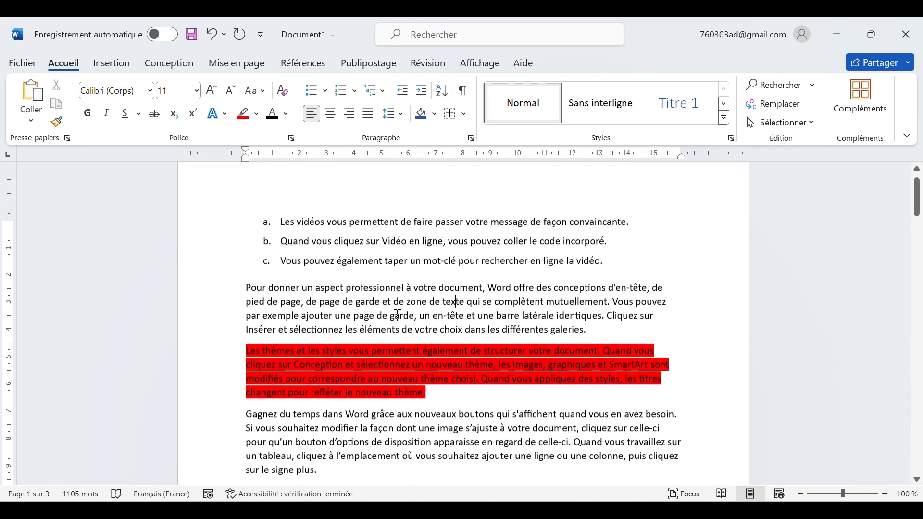
scroll(399, 315, "down", 2)
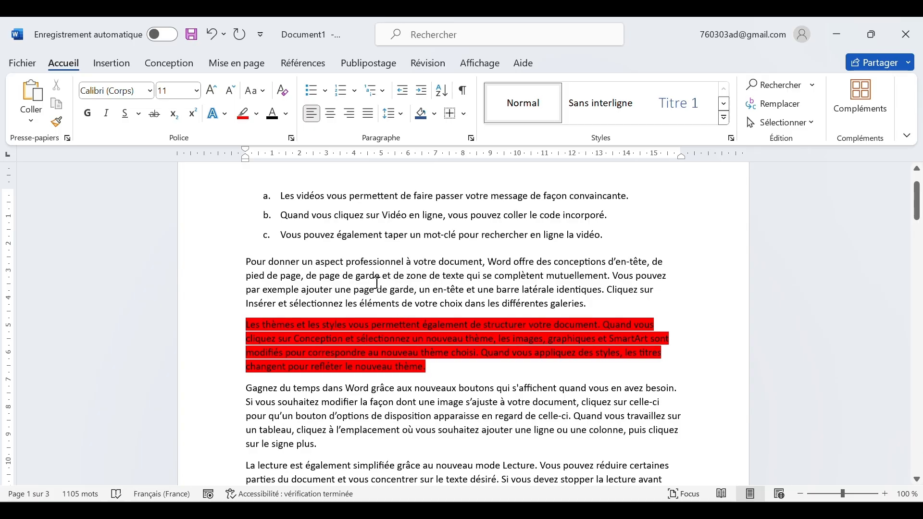
left_click(463, 91)
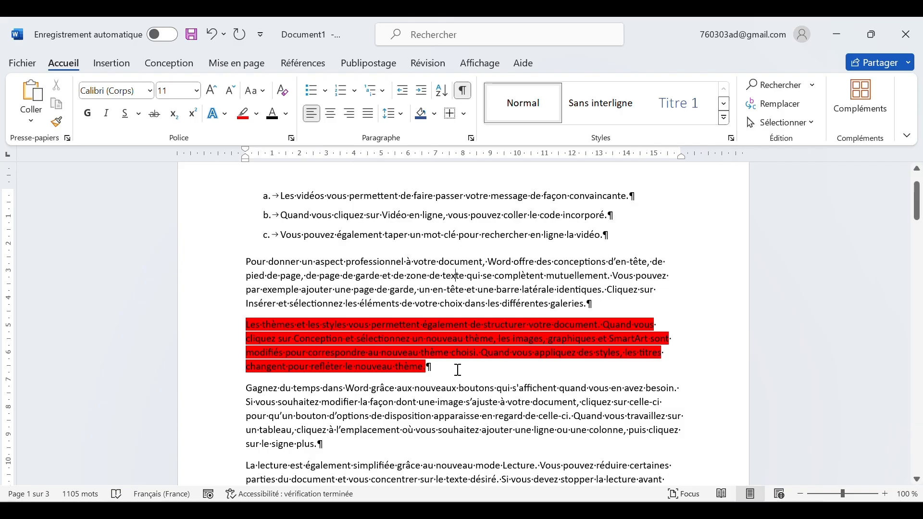
scroll(380, 429, "down", 5)
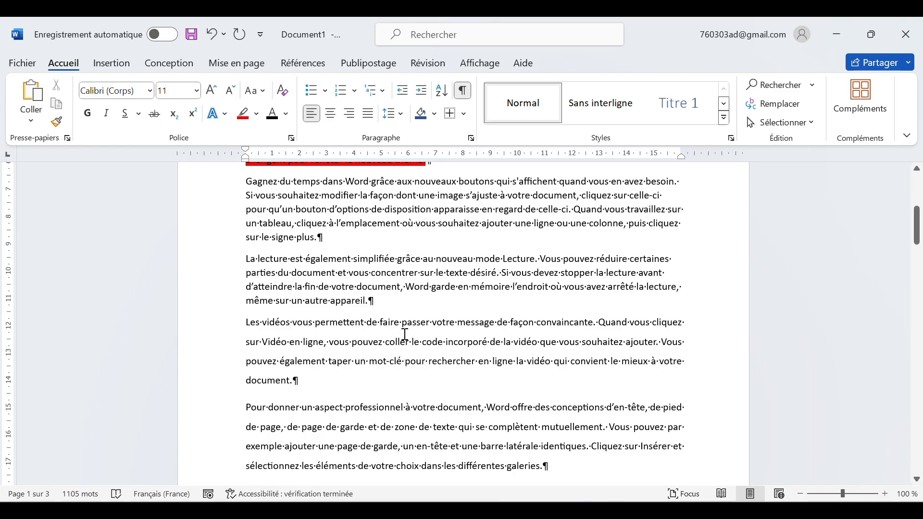
scroll(406, 332, "up", 3)
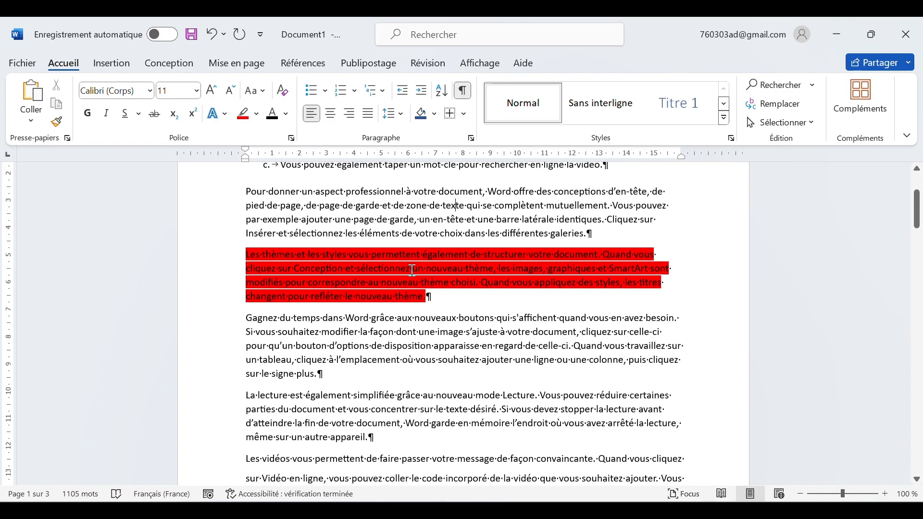
left_click(463, 91)
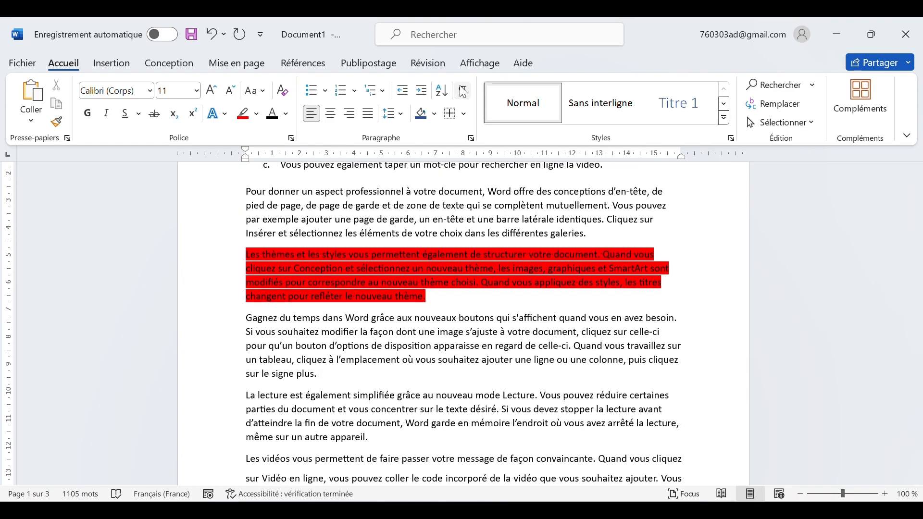
scroll(461, 231, "up", 2)
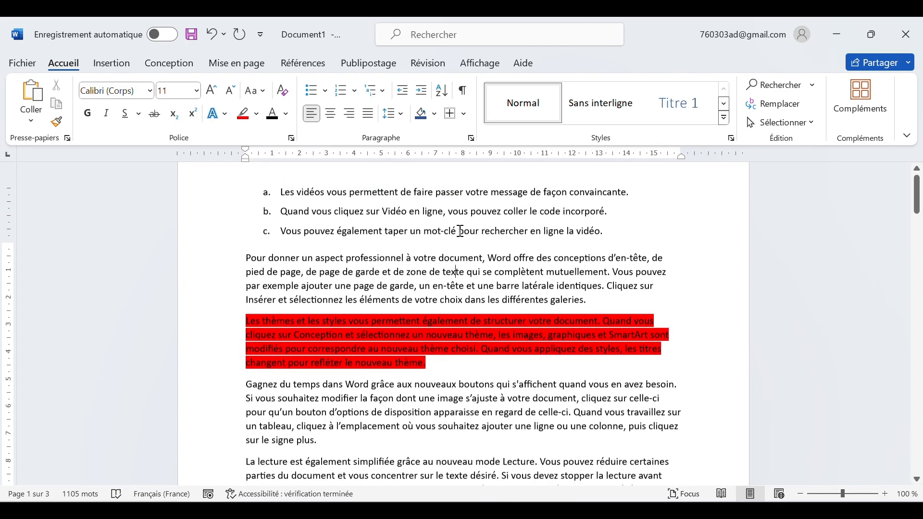
scroll(460, 231, "up", 2)
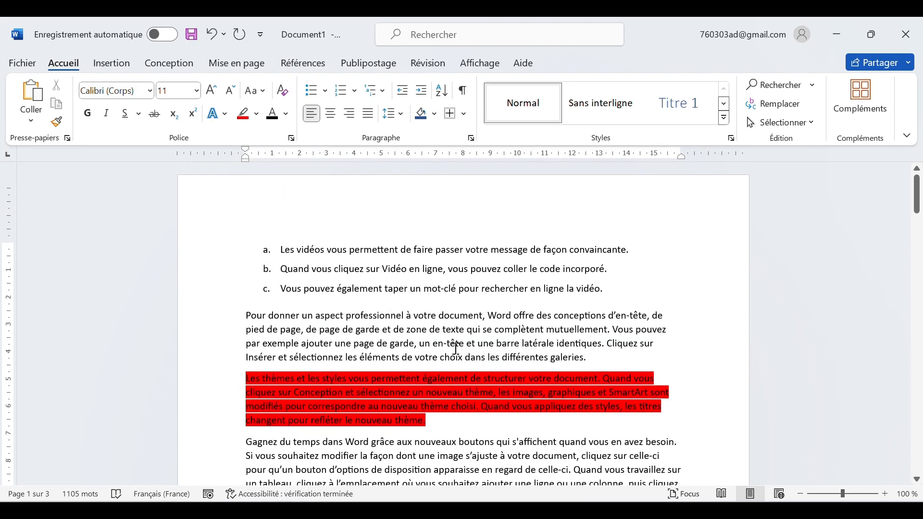
scroll(456, 349, "down", 5)
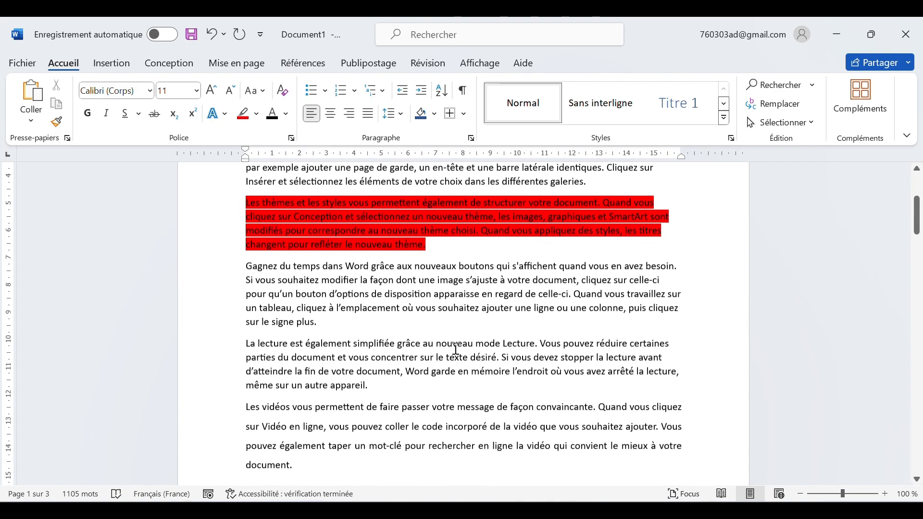